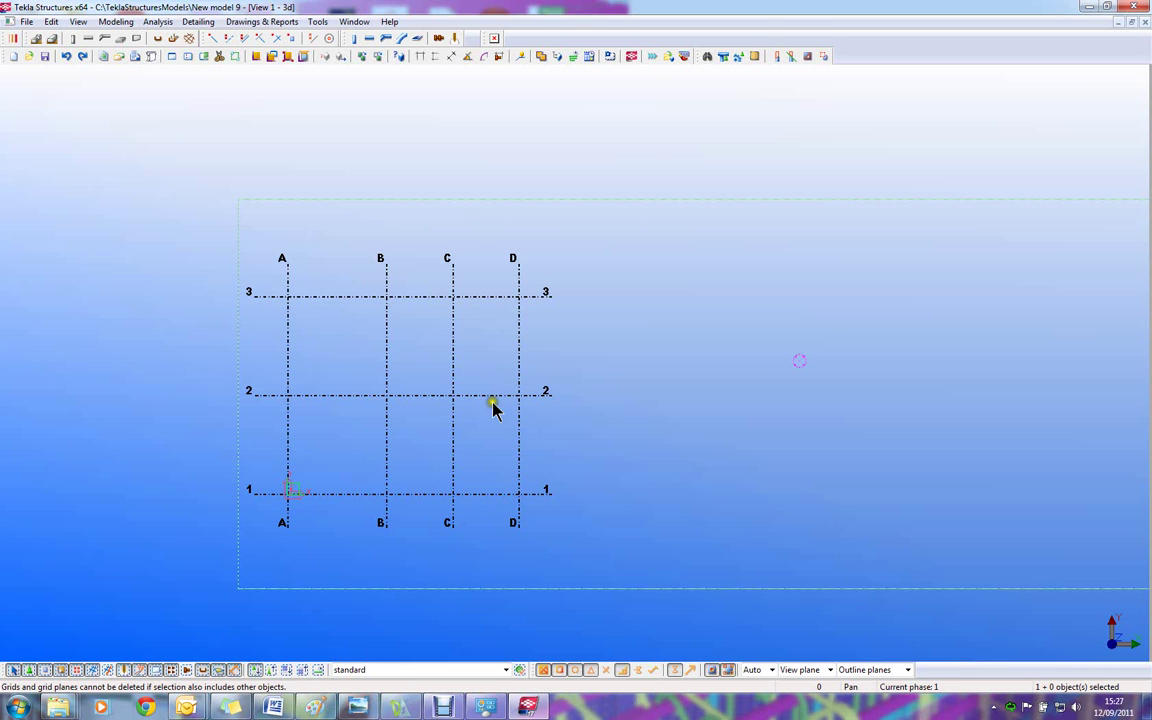
Insert the reference model KCBJ Ramp.dwg from the Desktop at grid intersection A-1.
left_click_drag(481, 403, 513, 352)
left_click_drag(360, 372, 362, 350)
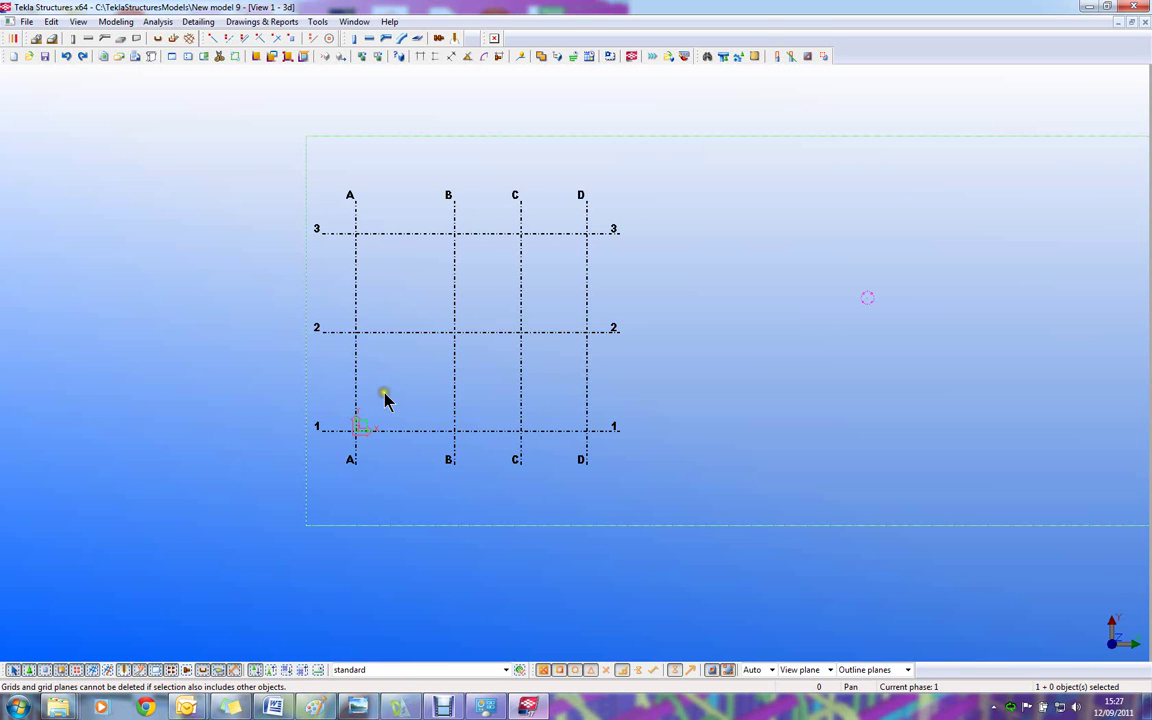
left_click_drag(429, 267, 448, 244)
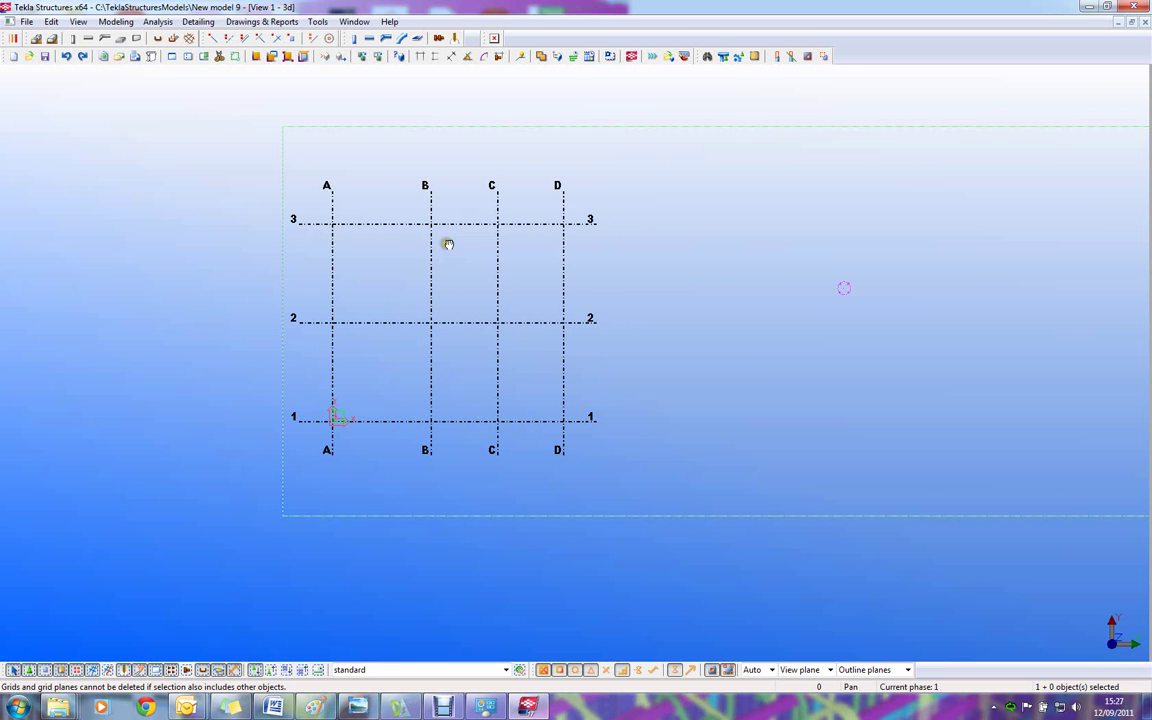
left_click(28, 21)
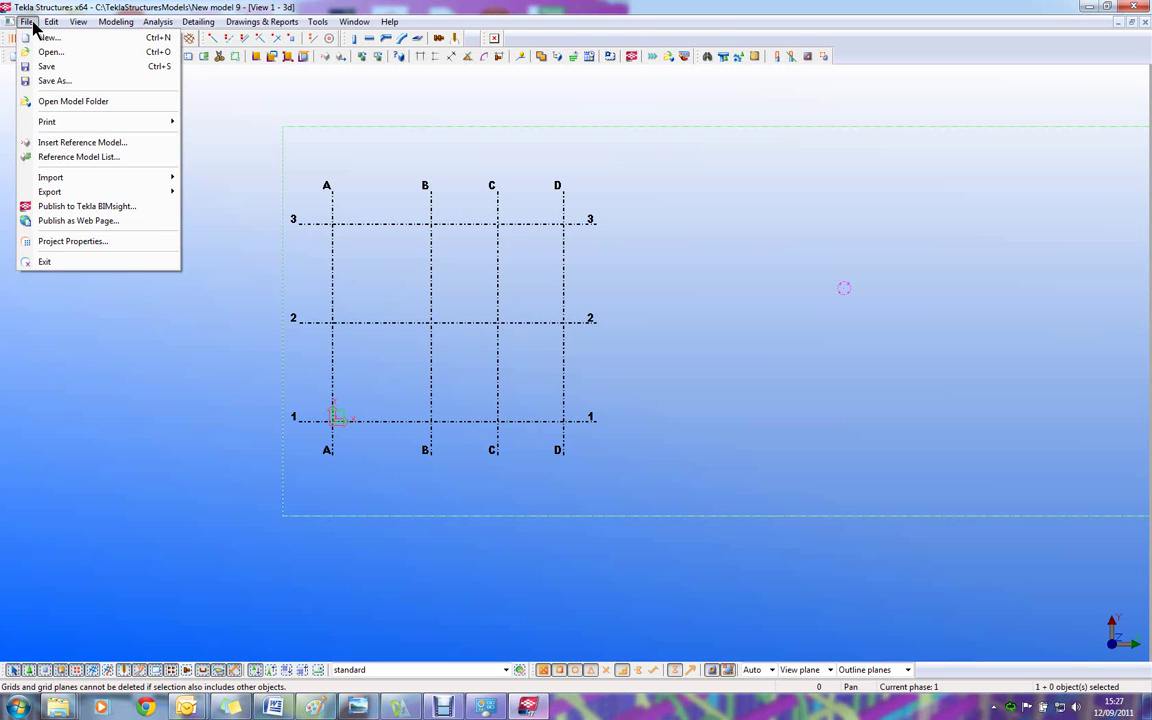
left_click(70, 145)
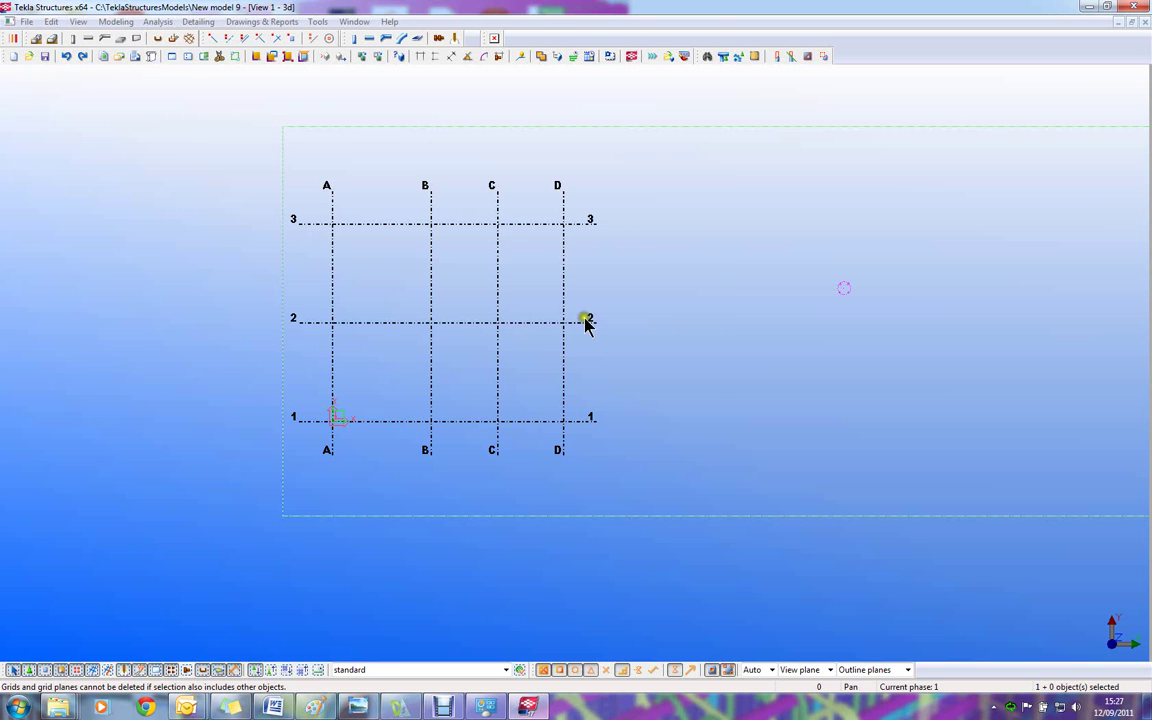
left_click(679, 221)
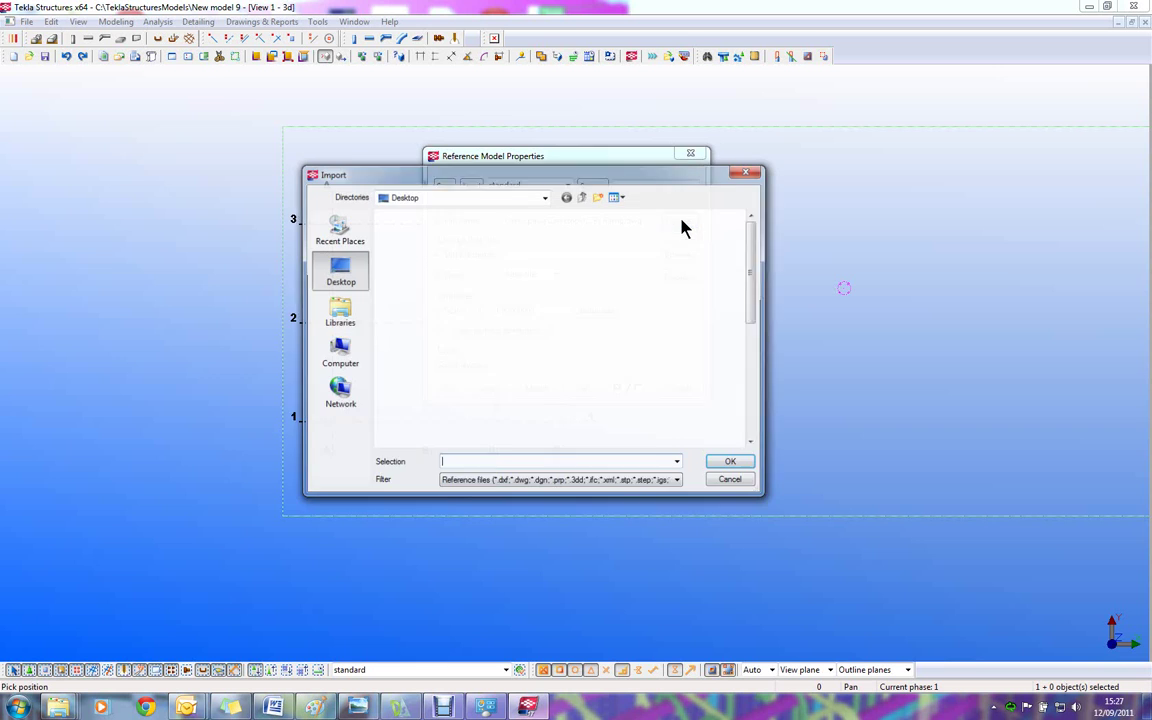
left_click(470, 240)
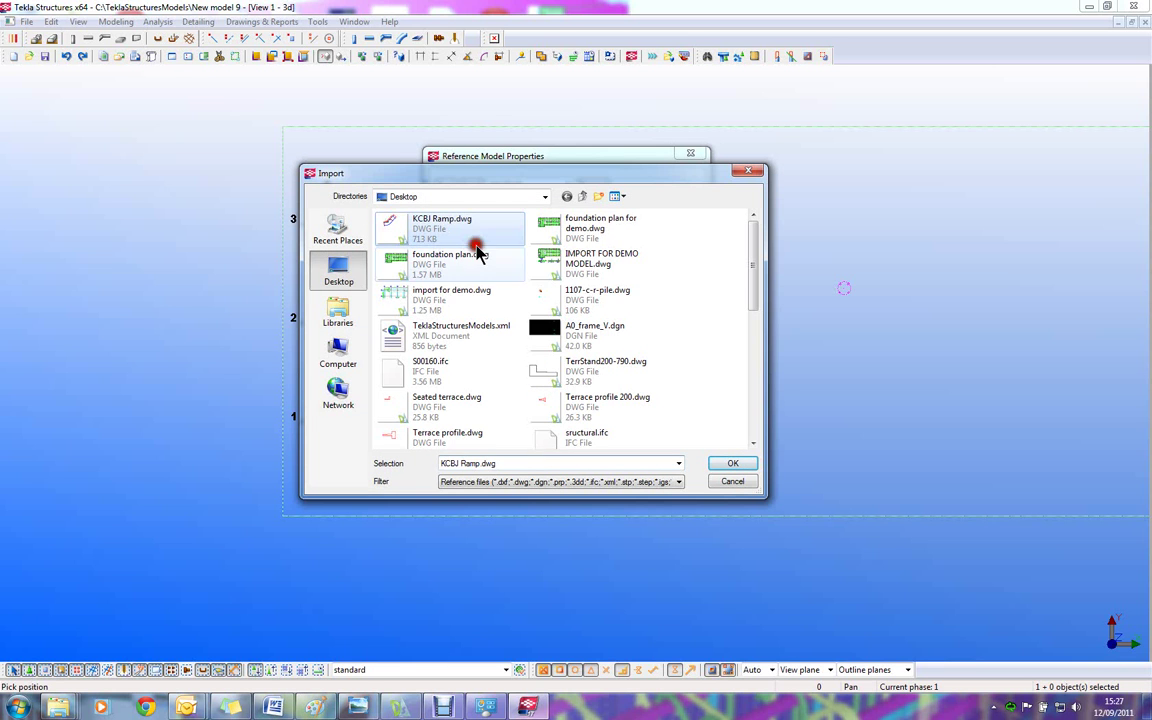
left_click(729, 463)
left_click(442, 389)
left_click(335, 421)
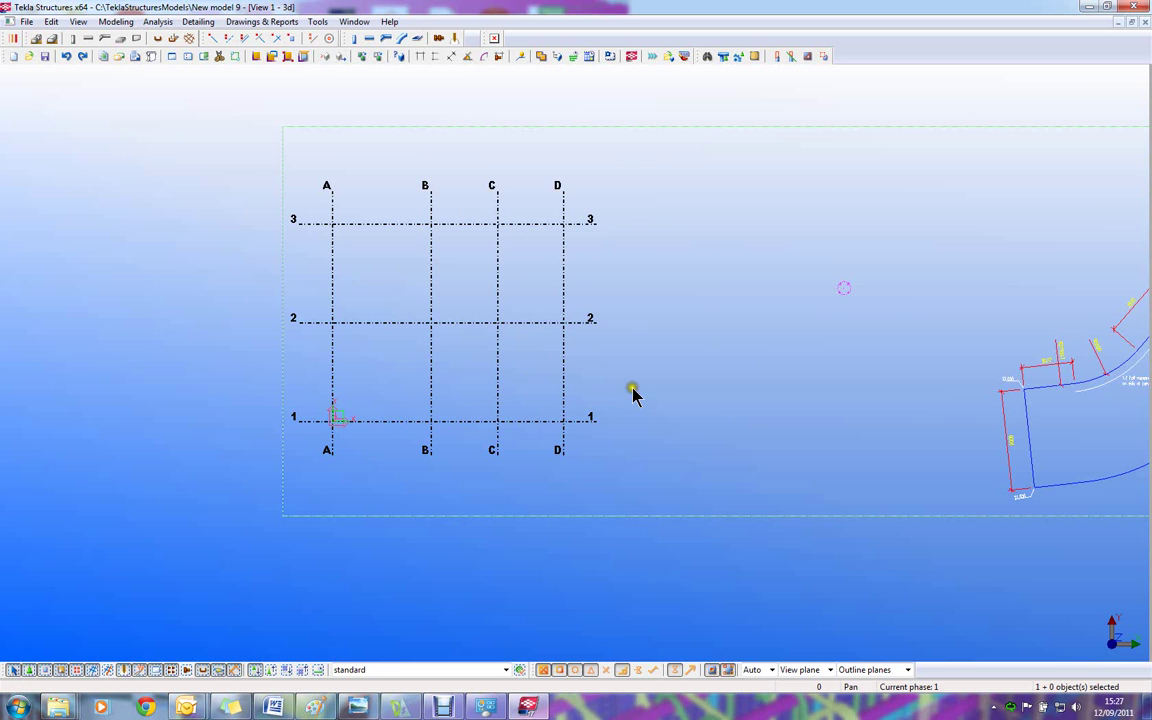
Move the ramp reference drawing so the lower corner of its 6000 mm starting edge lies on grid intersection A-1.
middle_click_drag(683, 395, 421, 380)
scroll(661, 327, "down", 3)
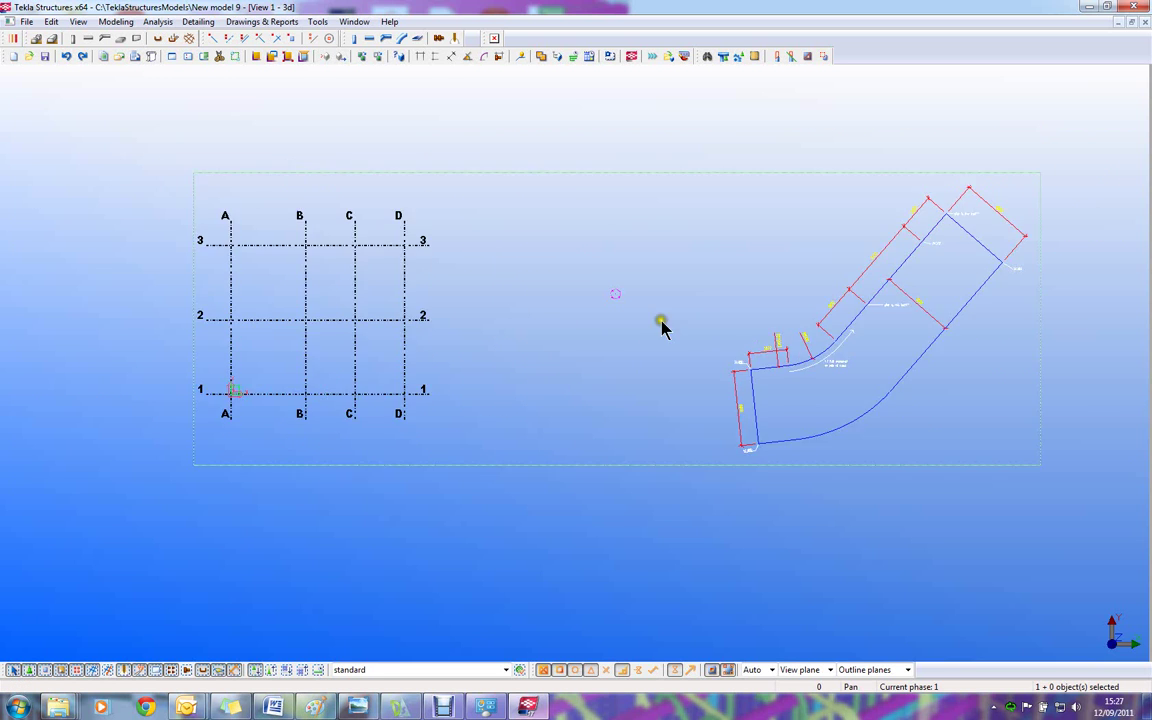
left_click(838, 377)
right_click(800, 390)
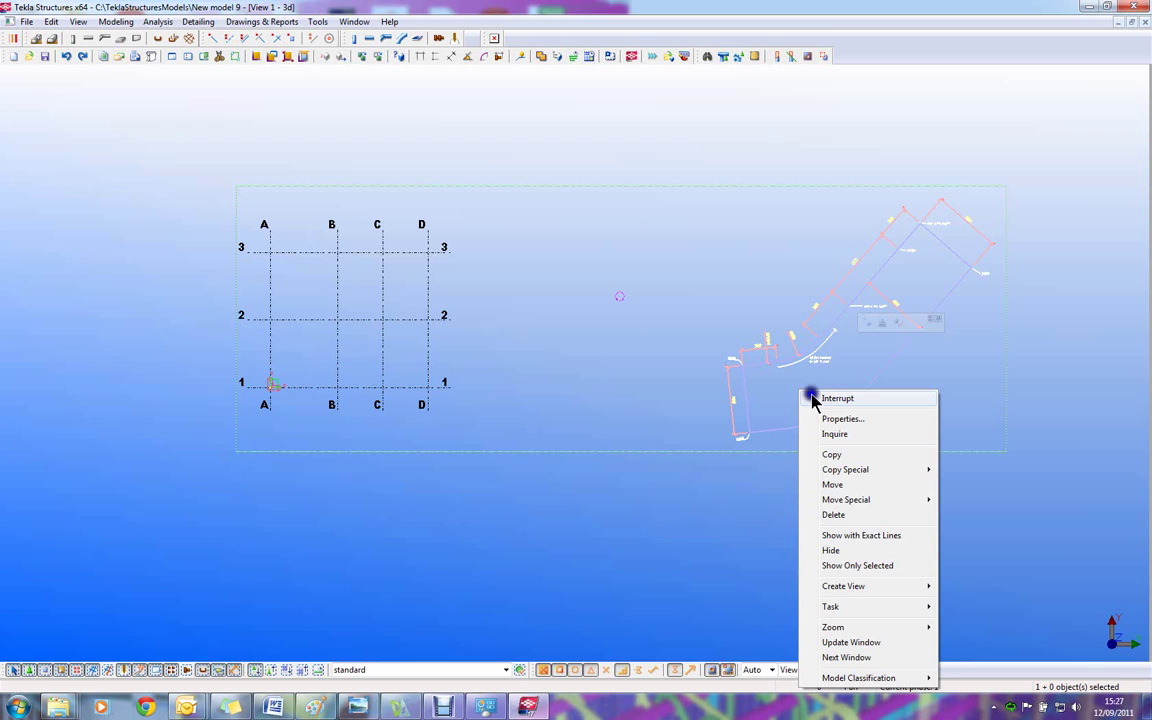
left_click(866, 483)
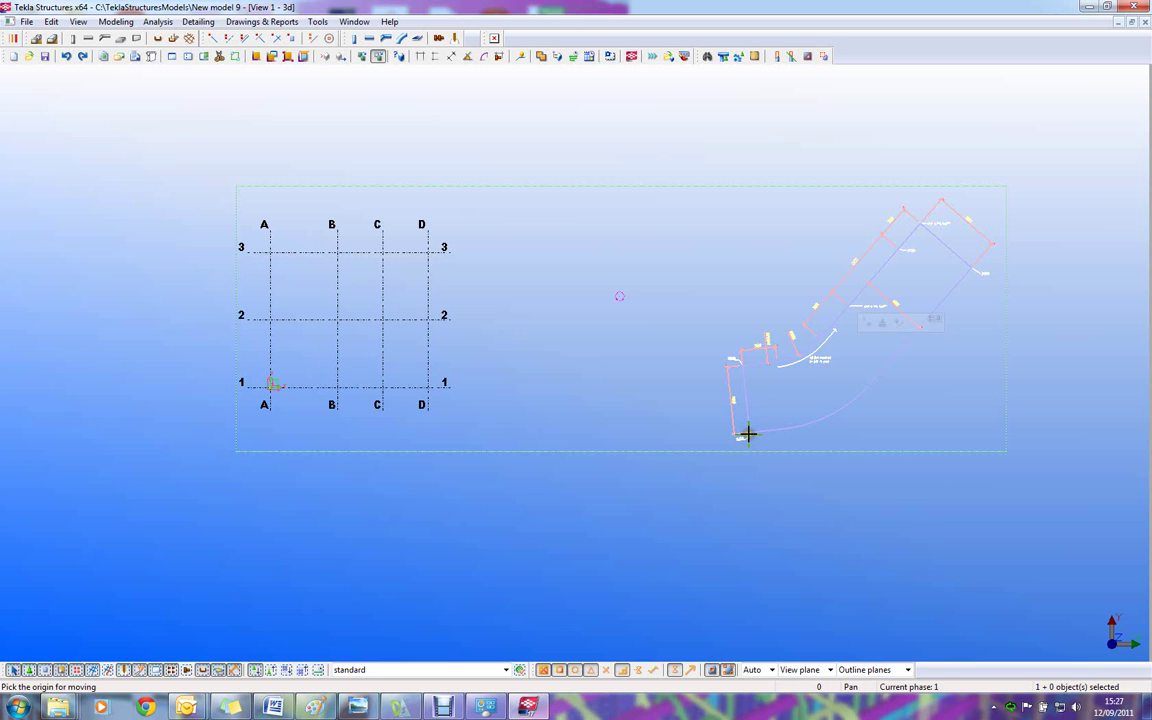
left_click(741, 435)
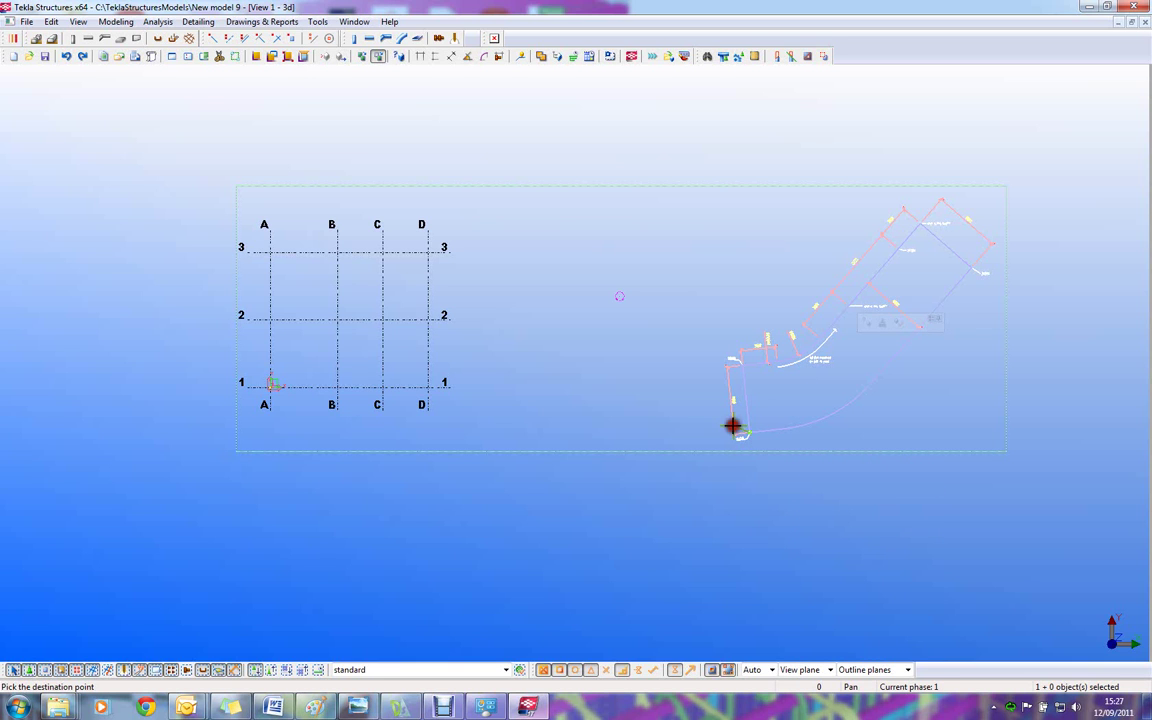
left_click(271, 387)
middle_click_drag(425, 356, 588, 393)
scroll(548, 314, "down", 1)
middle_click_drag(503, 331, 511, 380)
scroll(511, 380, "up", 1)
scroll(512, 385, "up", 4)
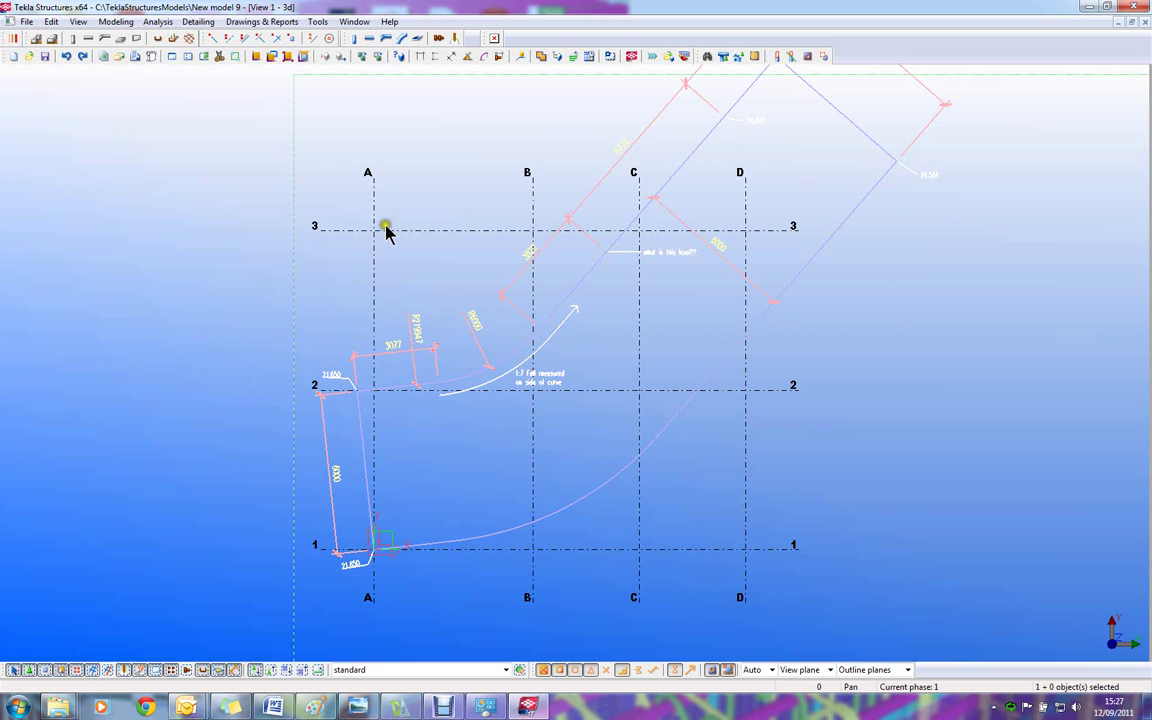
left_click(313, 40)
left_click(443, 385)
key("Escape")
Draw a construction line across the ramp where the 3077 mm straight portion meets the curve, from inner to outer edge.
left_click(313, 41)
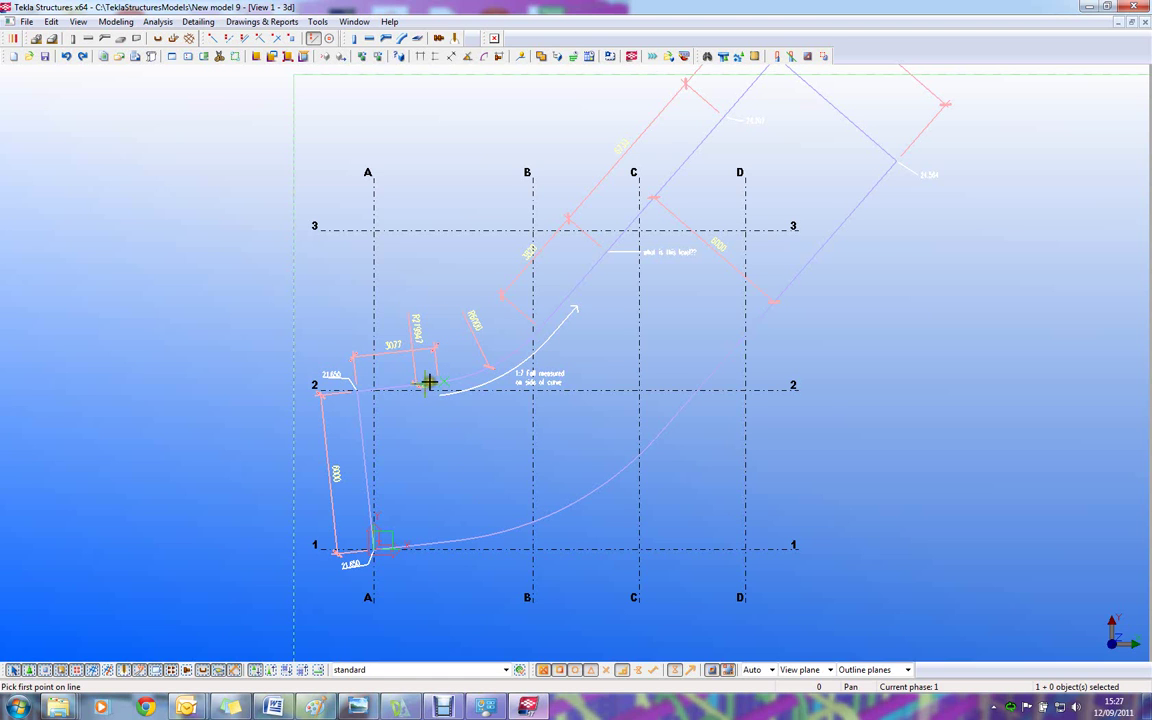
left_click(440, 384)
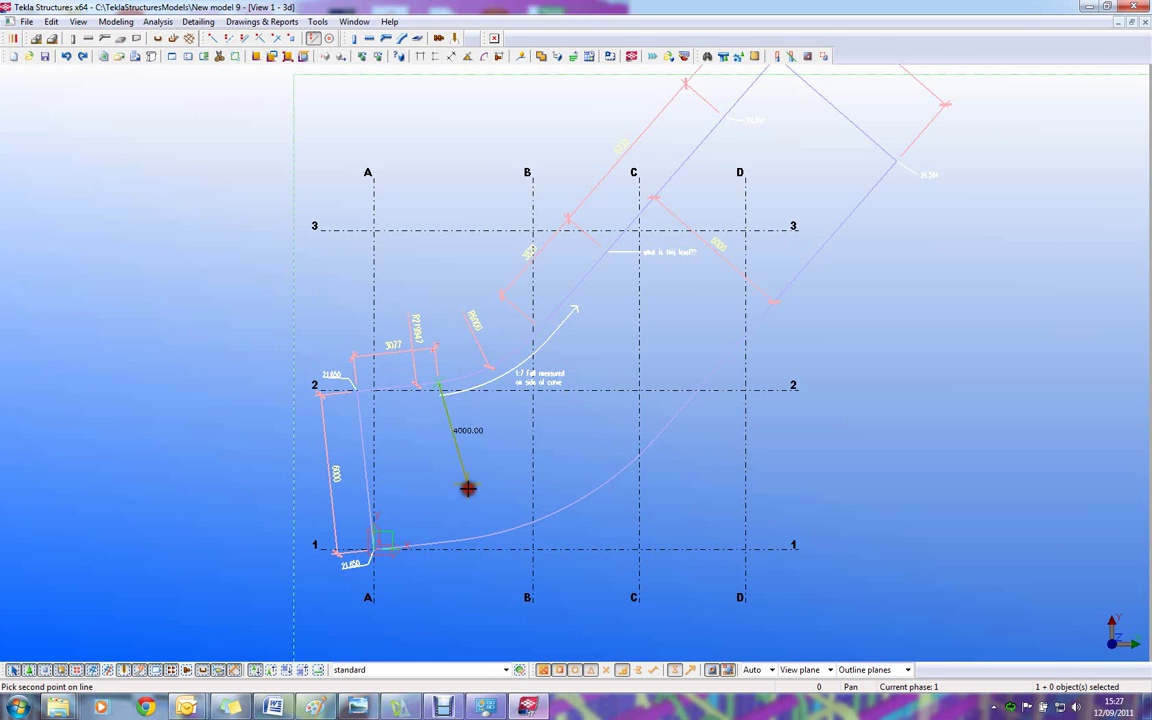
left_click(455, 541)
Draw a construction line about 6000 mm long across the ramp from the far end of the inner curve to the outer edge.
left_click(540, 327)
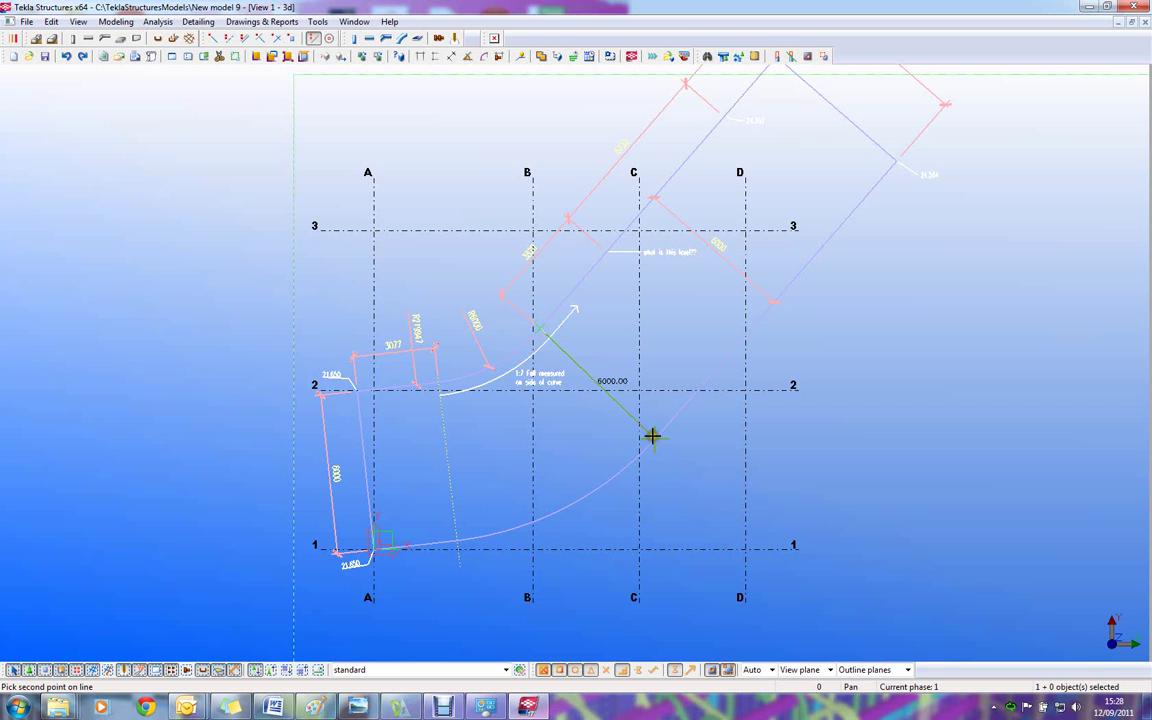
scroll(665, 430, "up", 2)
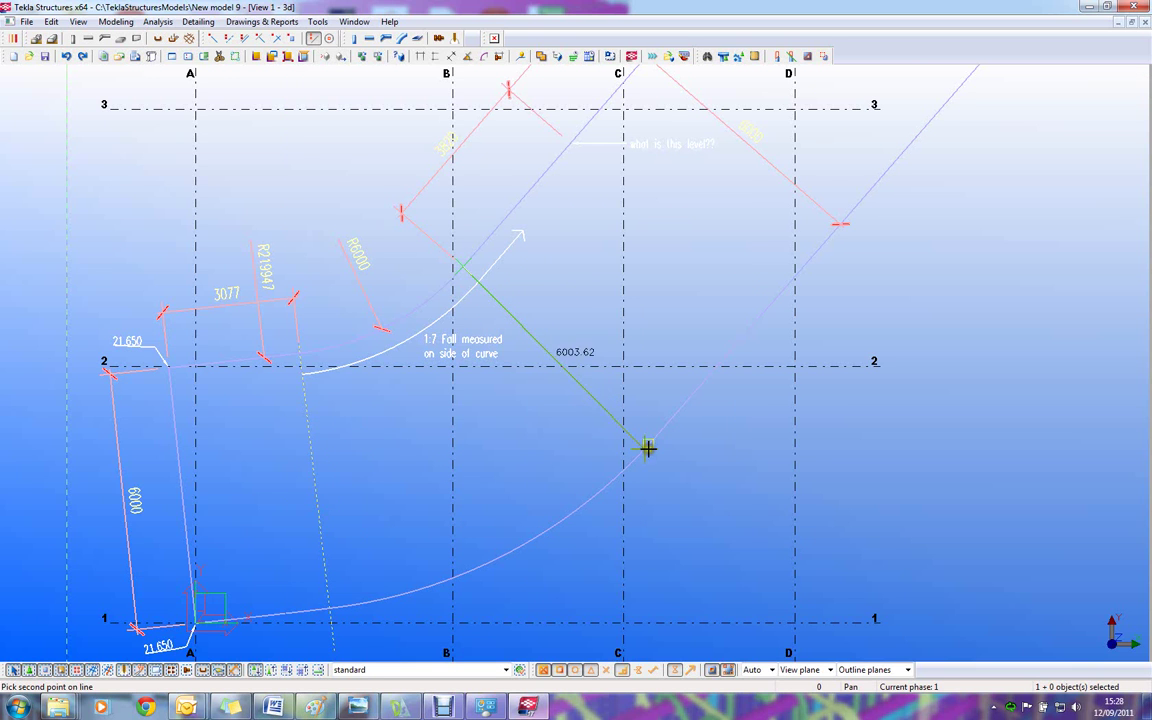
right_click(655, 438)
left_click(714, 547)
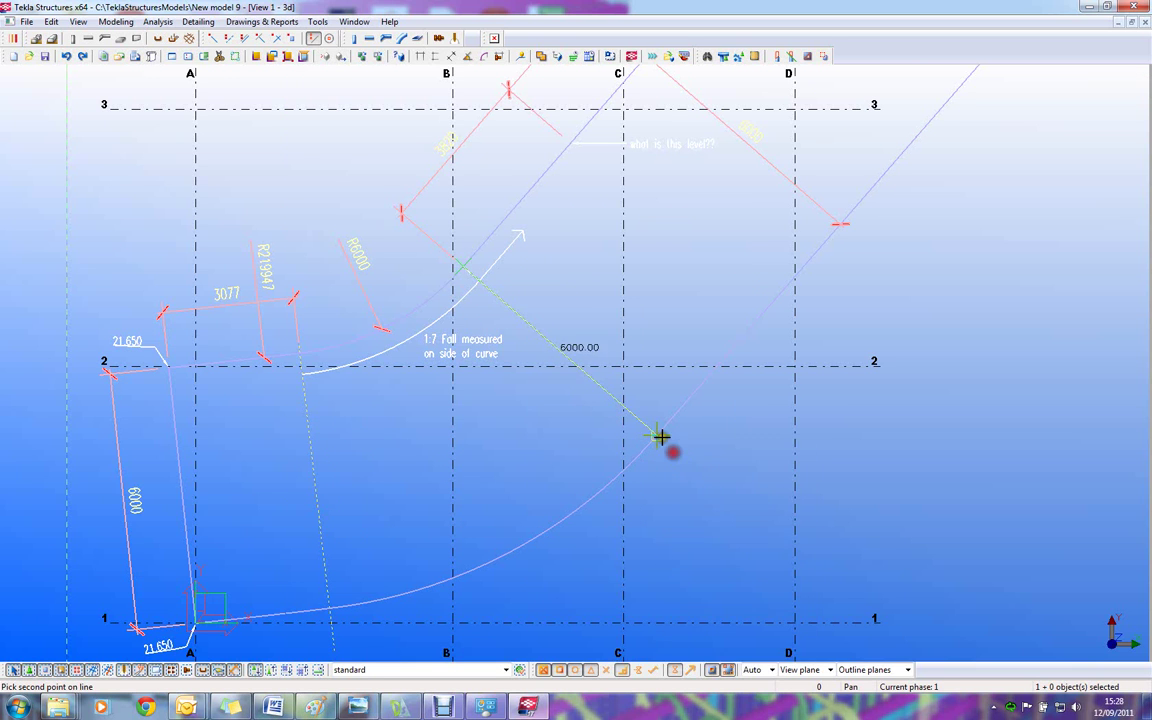
left_click(684, 440)
scroll(694, 397, "down", 2)
middle_click_drag(694, 397, 523, 409)
key("Escape")
Model a four-cornered slab over the ramp's first straight portion, between its starting edge and the first construction line.
scroll(582, 363, "down", 2)
middle_click_drag(610, 269, 617, 319)
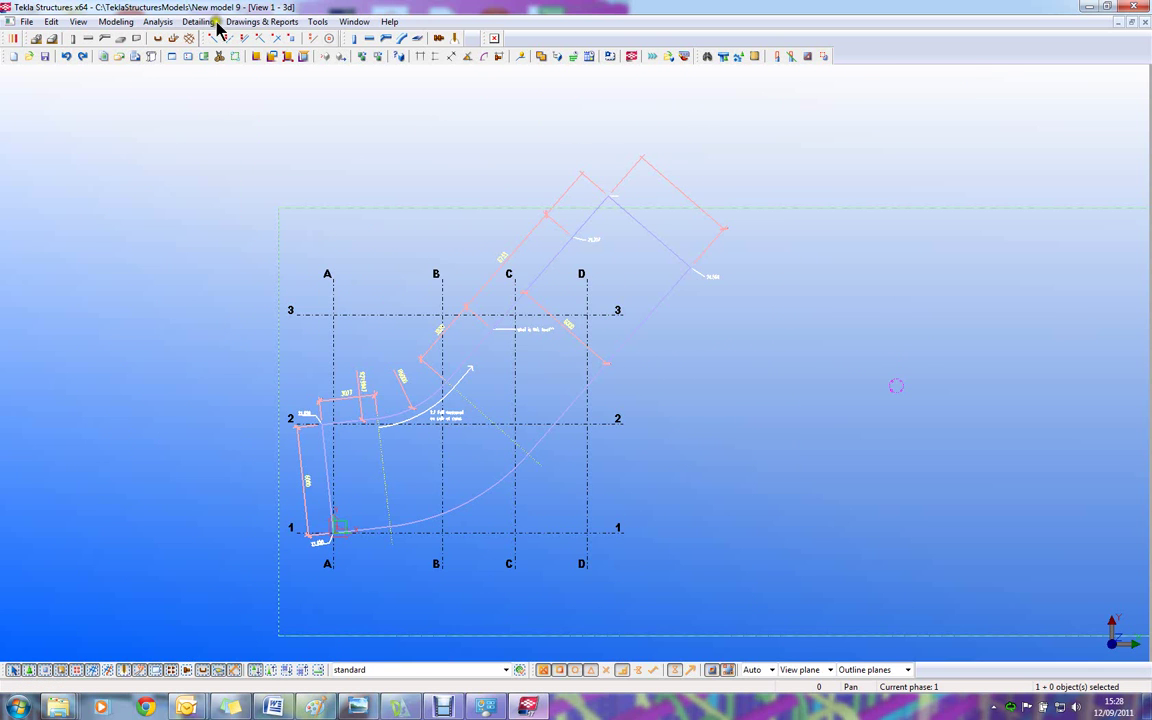
left_click(124, 39)
scroll(328, 425, "up", 1)
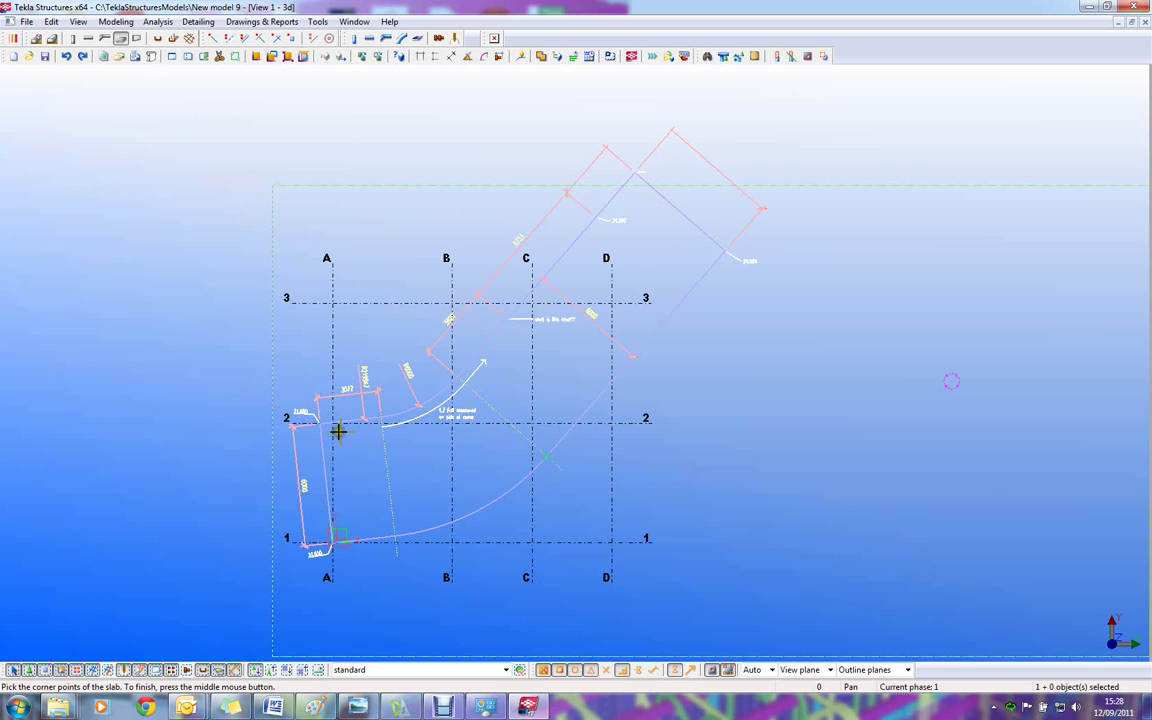
scroll(316, 422, "up", 4)
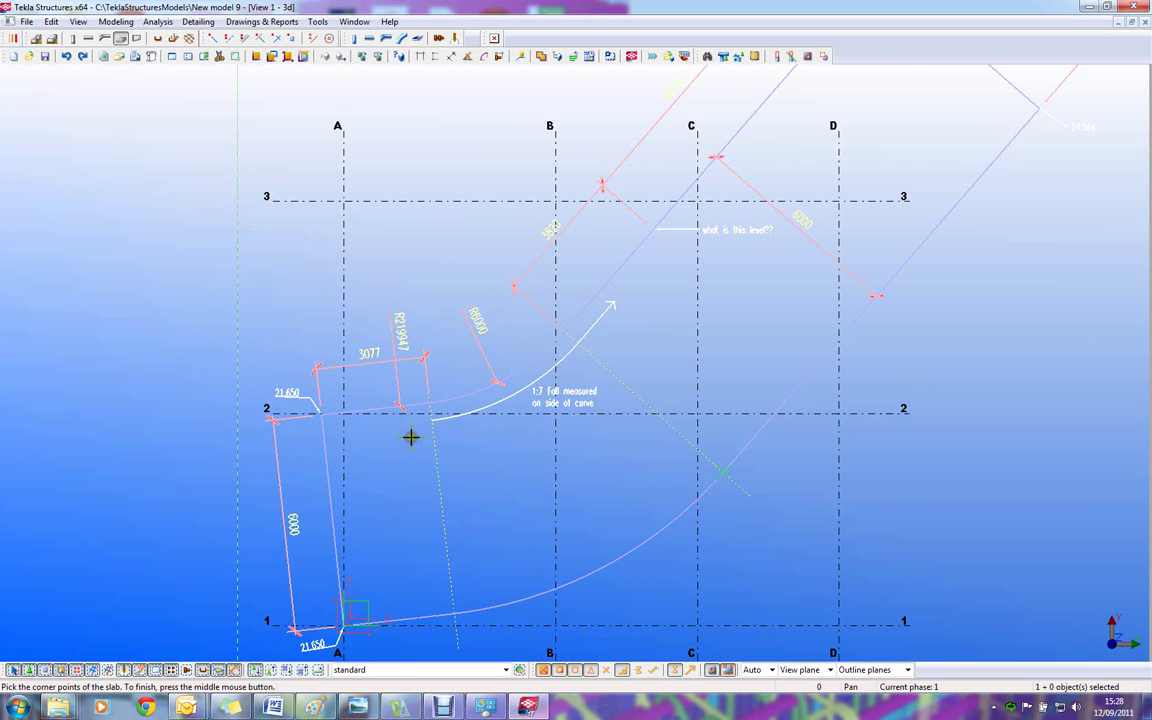
left_click(307, 408)
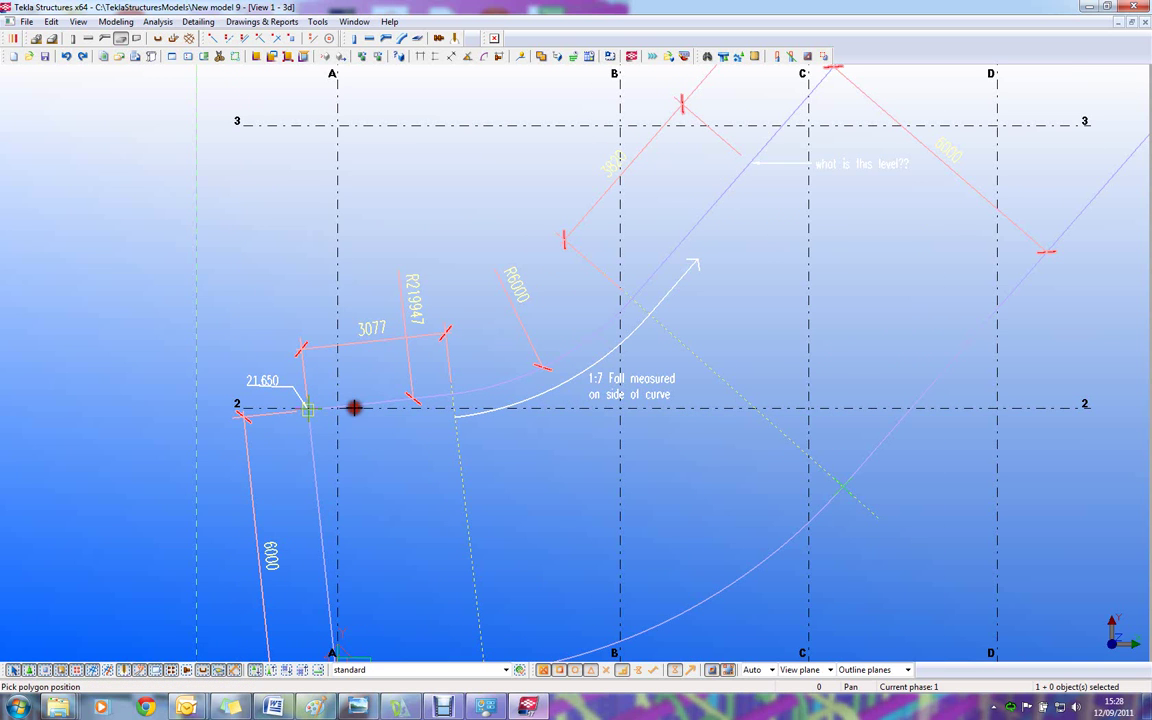
left_click(451, 395)
middle_click_drag(550, 571, 543, 291)
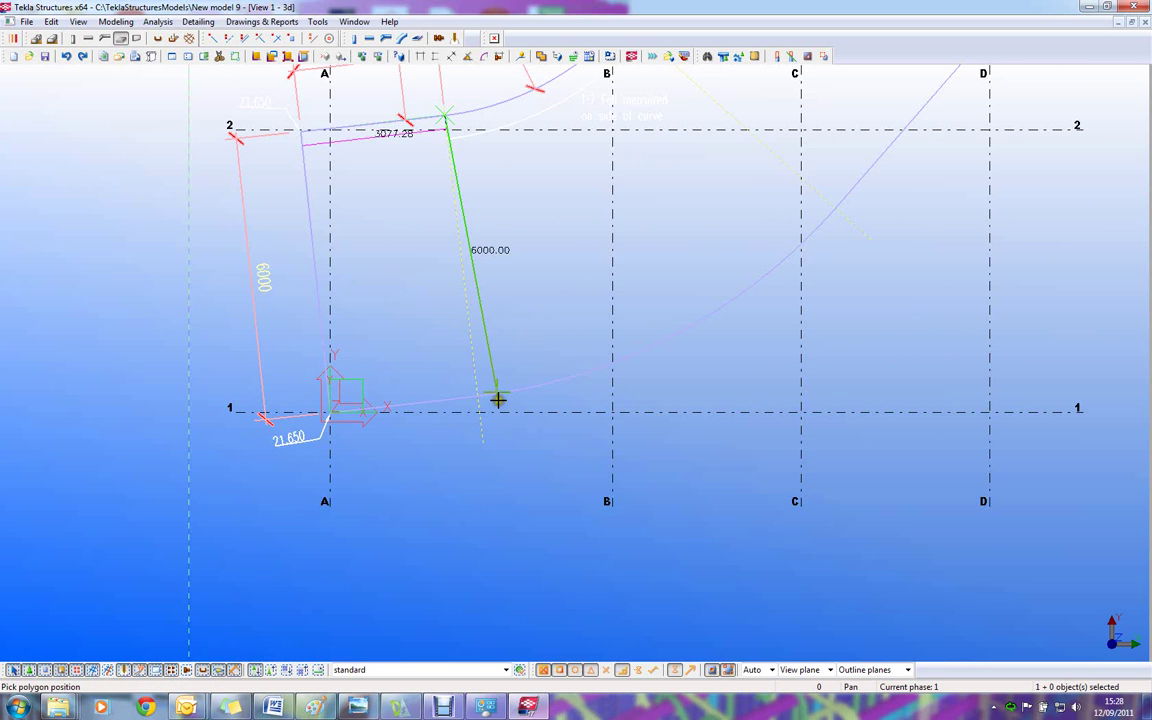
left_click(478, 393)
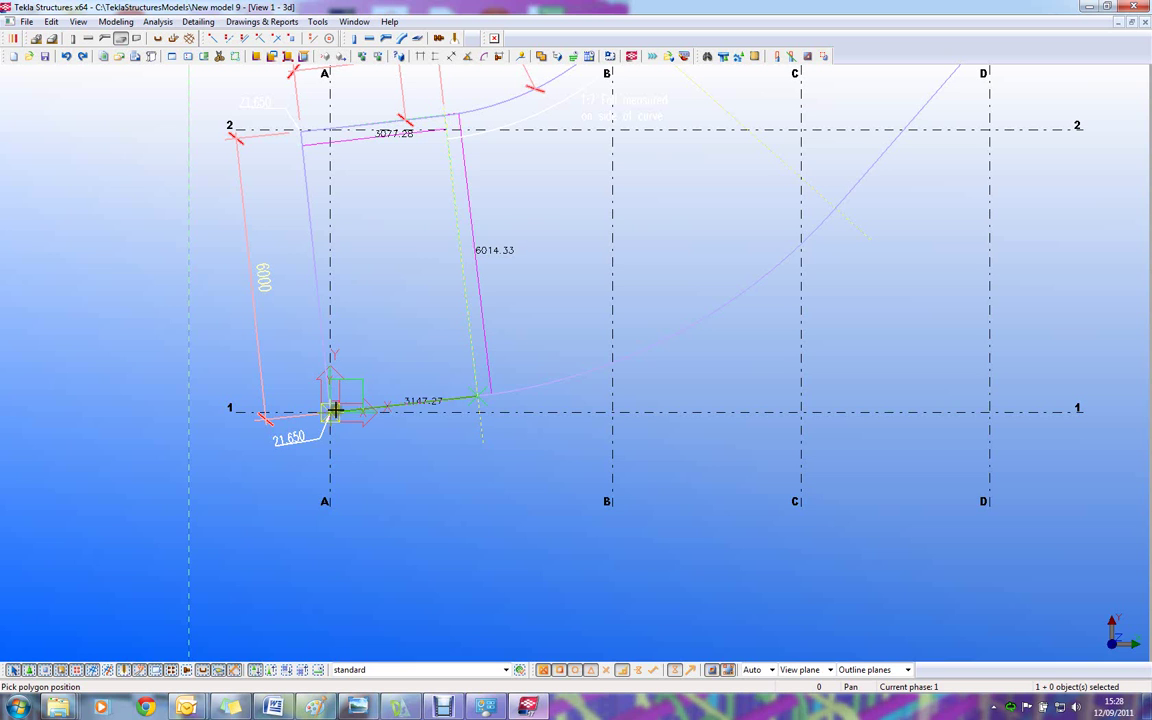
left_click(331, 408)
middle_click(333, 293)
Model a six-point slab over the curved portion between the two construction lines, with one intermediate point on each curve.
scroll(357, 342, "down", 3)
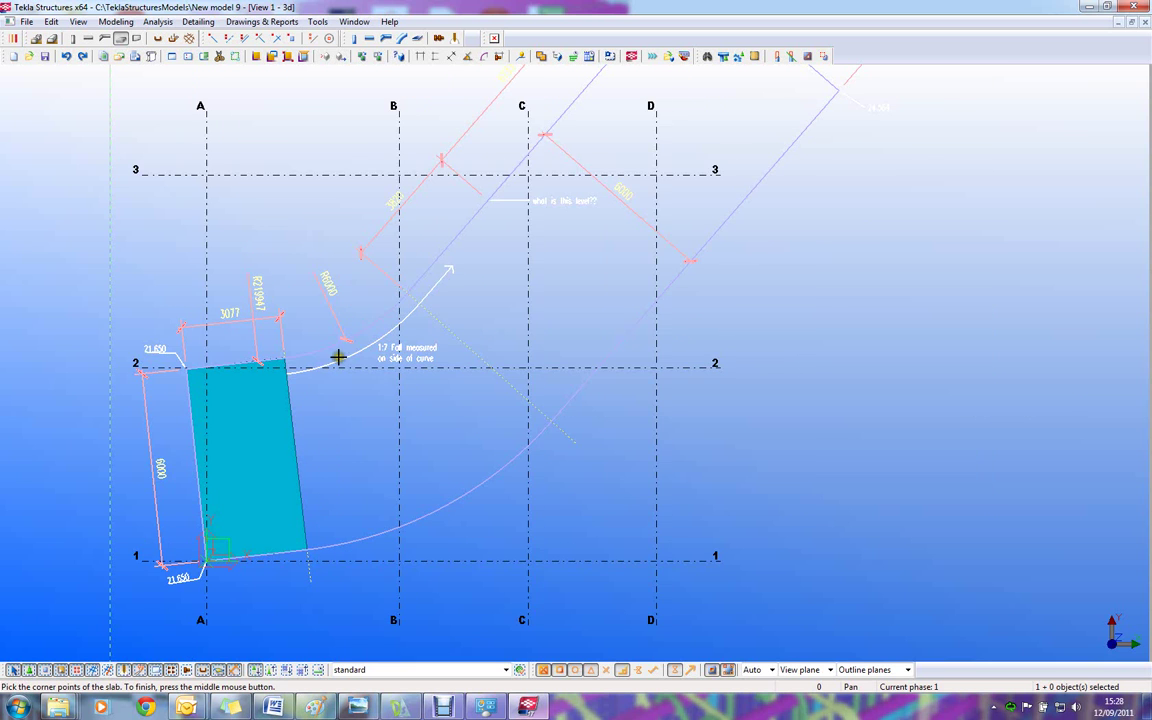
left_click(296, 357)
scroll(296, 357, "up", 3)
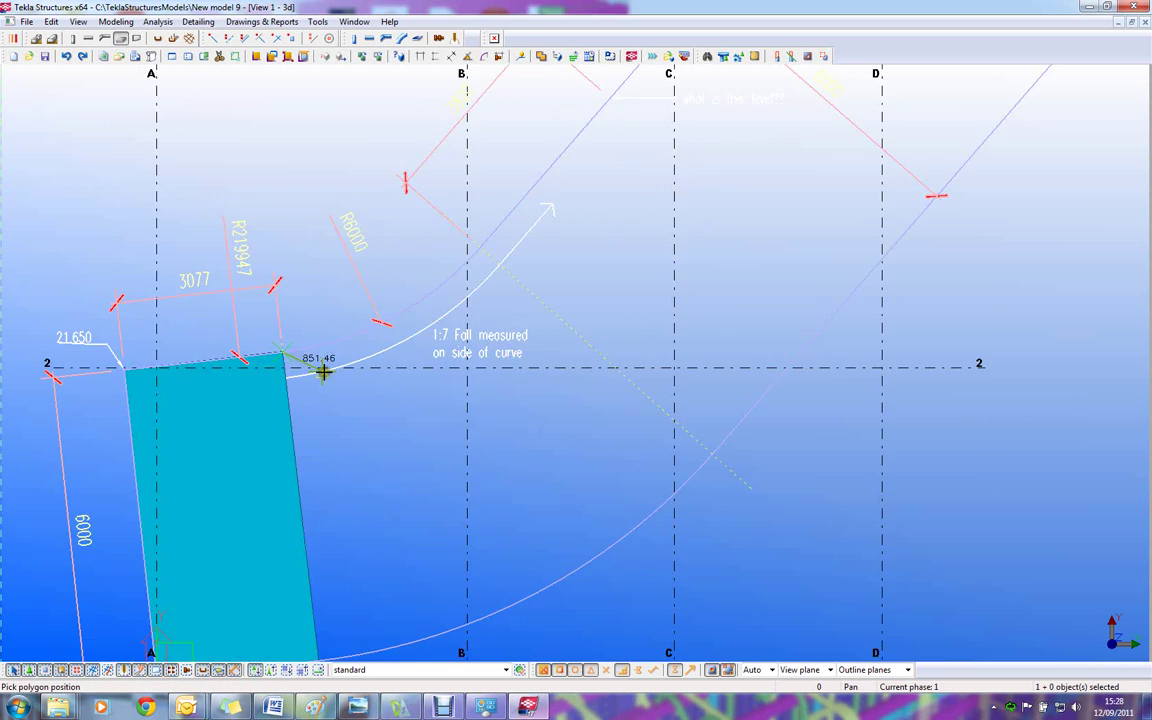
left_click(394, 318)
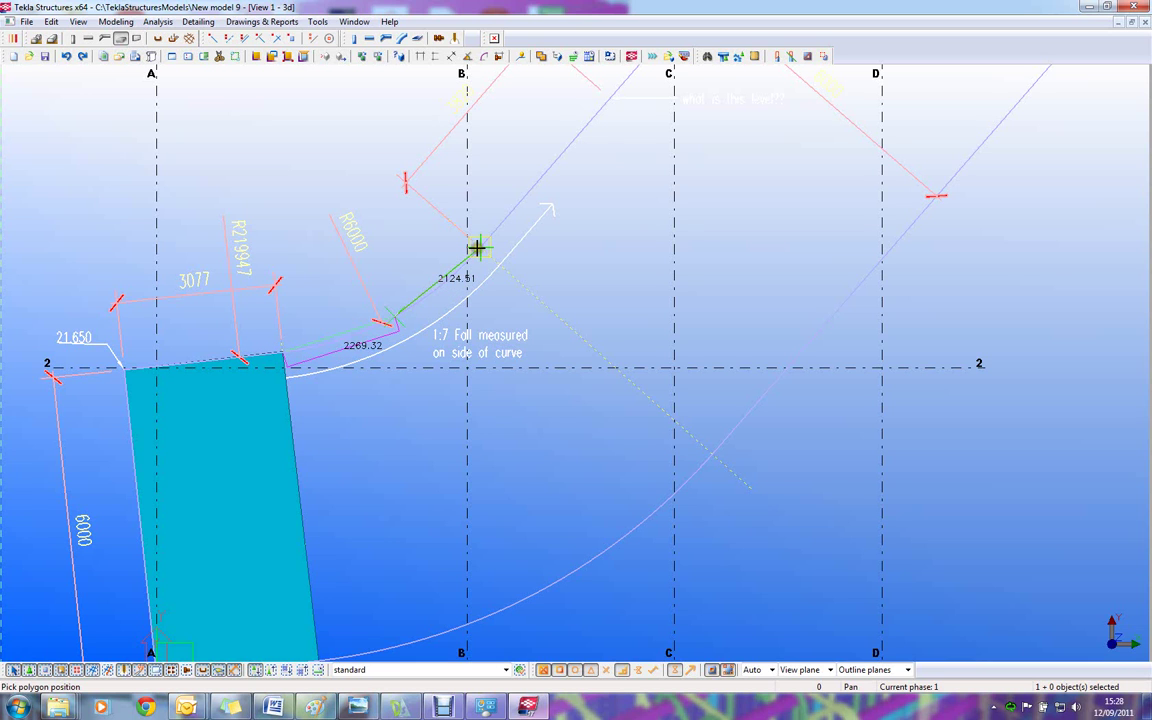
left_click(475, 248)
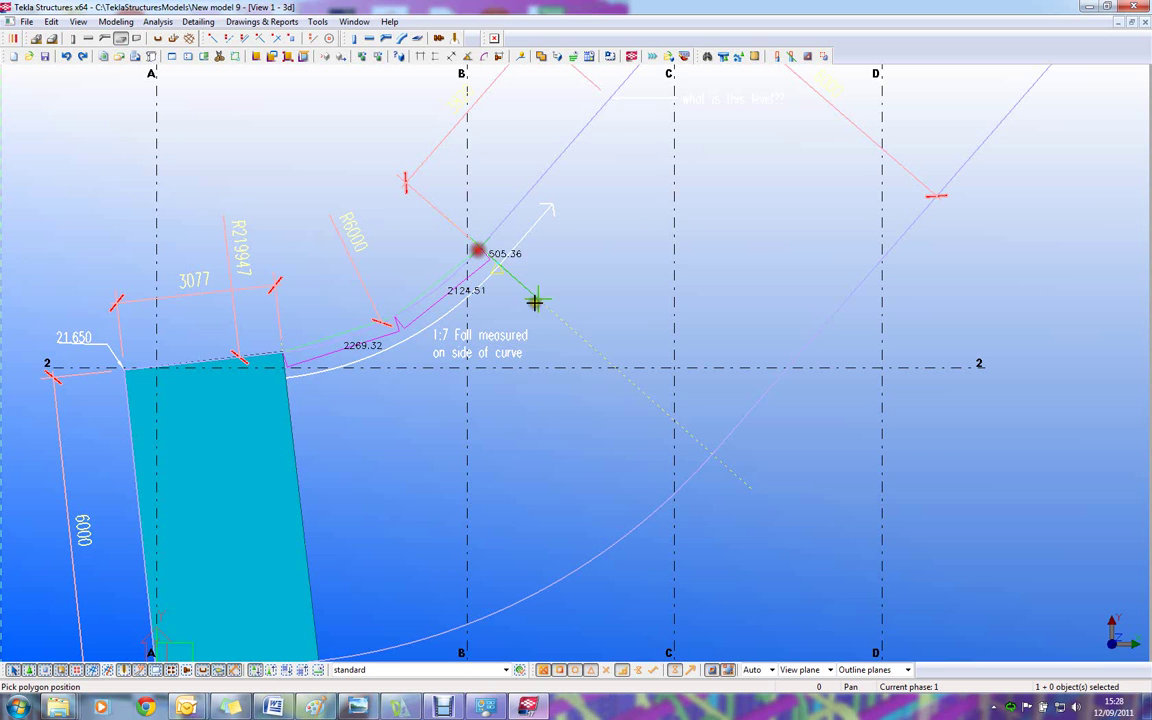
left_click(711, 456)
middle_click_drag(615, 484, 630, 334)
left_click(569, 438)
left_click(333, 516)
middle_click(378, 432)
Model a four-cornered slab about 13553 by 6000 mm over the ramp's long straight portion beyond the second construction line.
middle_click_drag(546, 202, 334, 463)
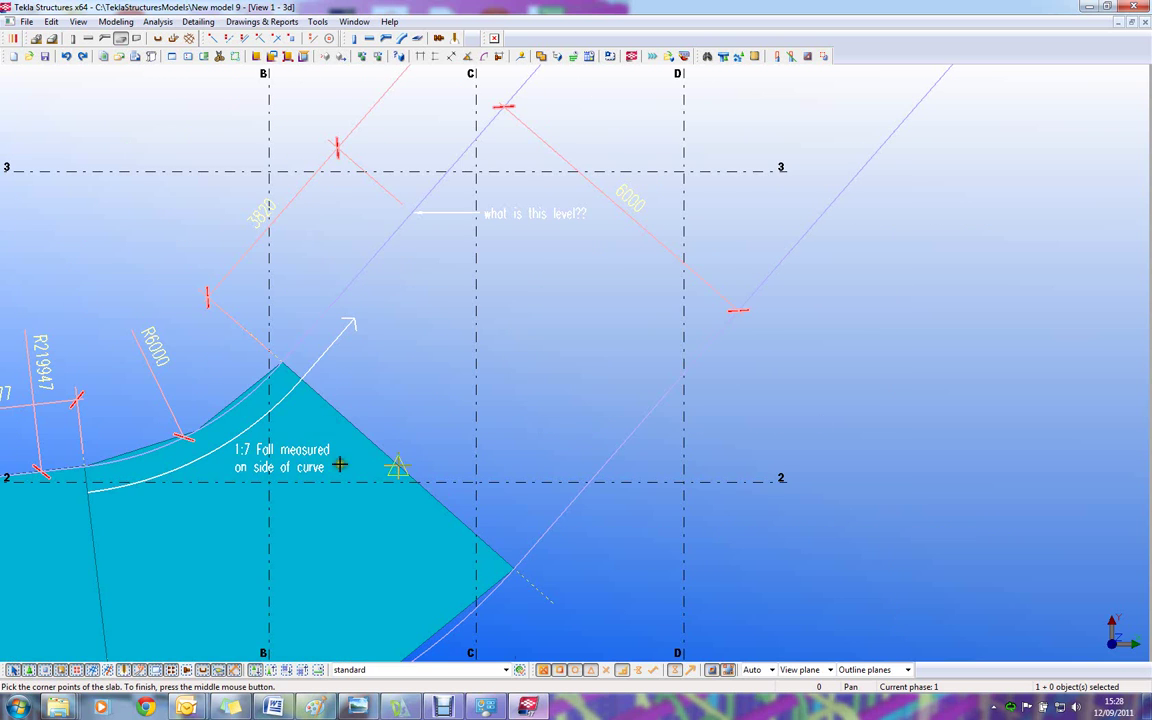
left_click(286, 358)
scroll(286, 358, "down", 2)
middle_click_drag(571, 152, 483, 262)
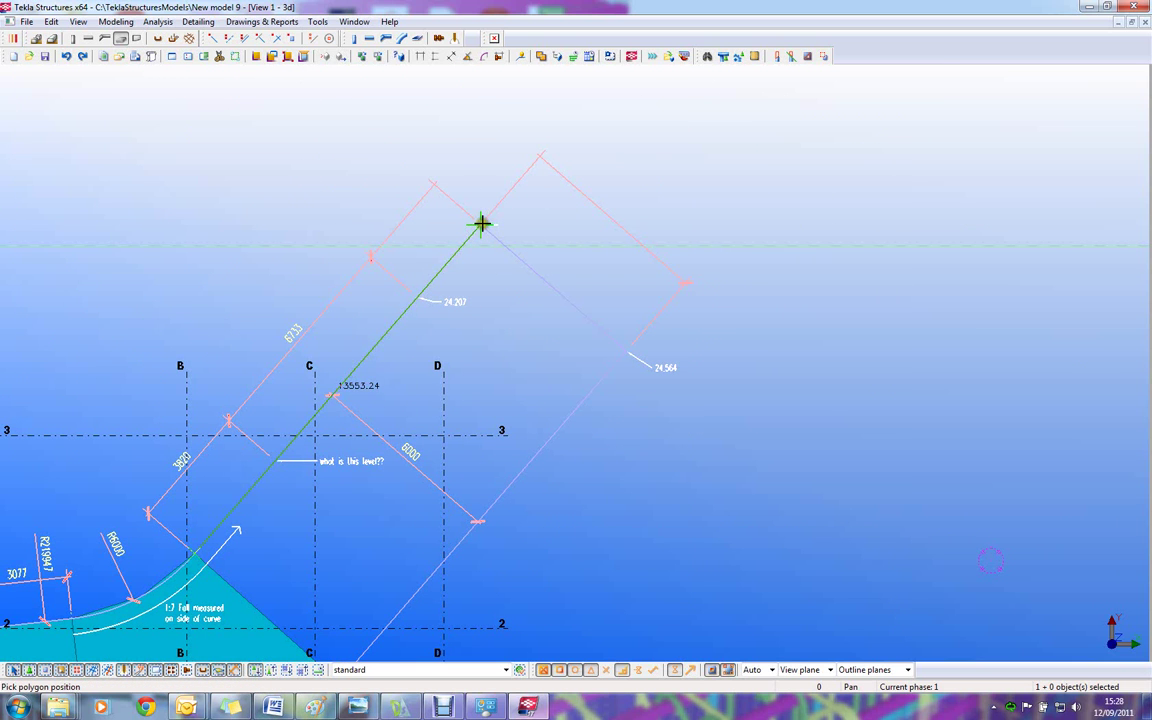
left_click(482, 224)
left_click(625, 329)
scroll(580, 293, "down", 2)
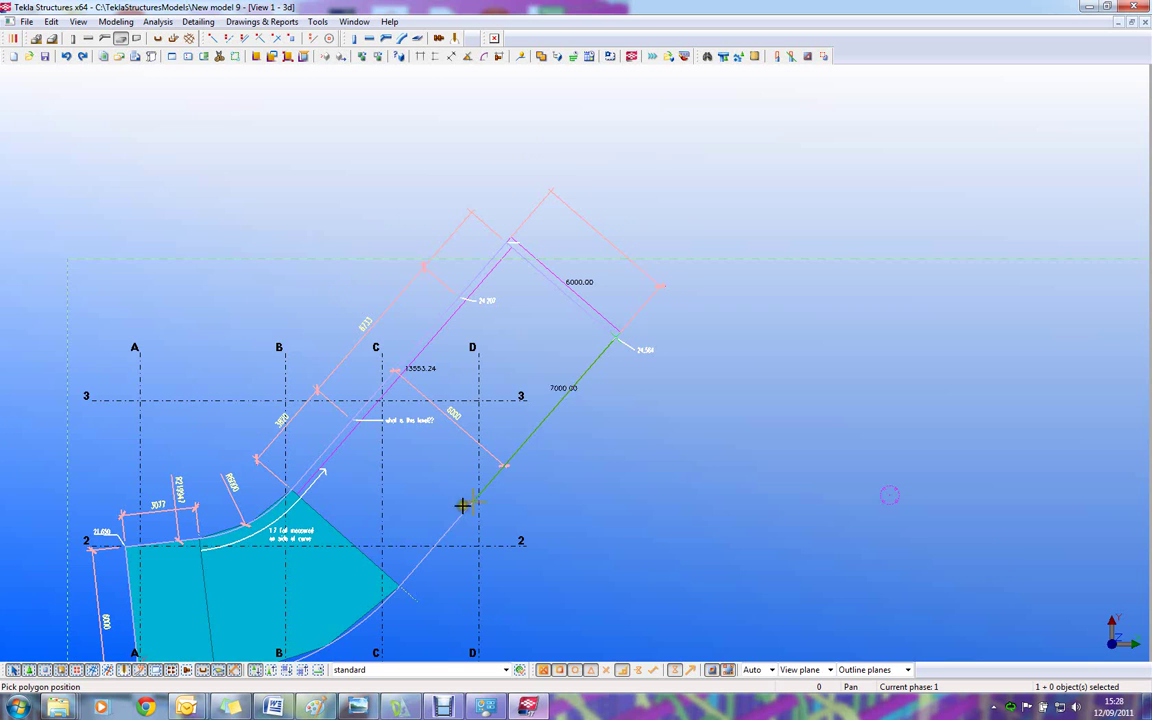
left_click(402, 582)
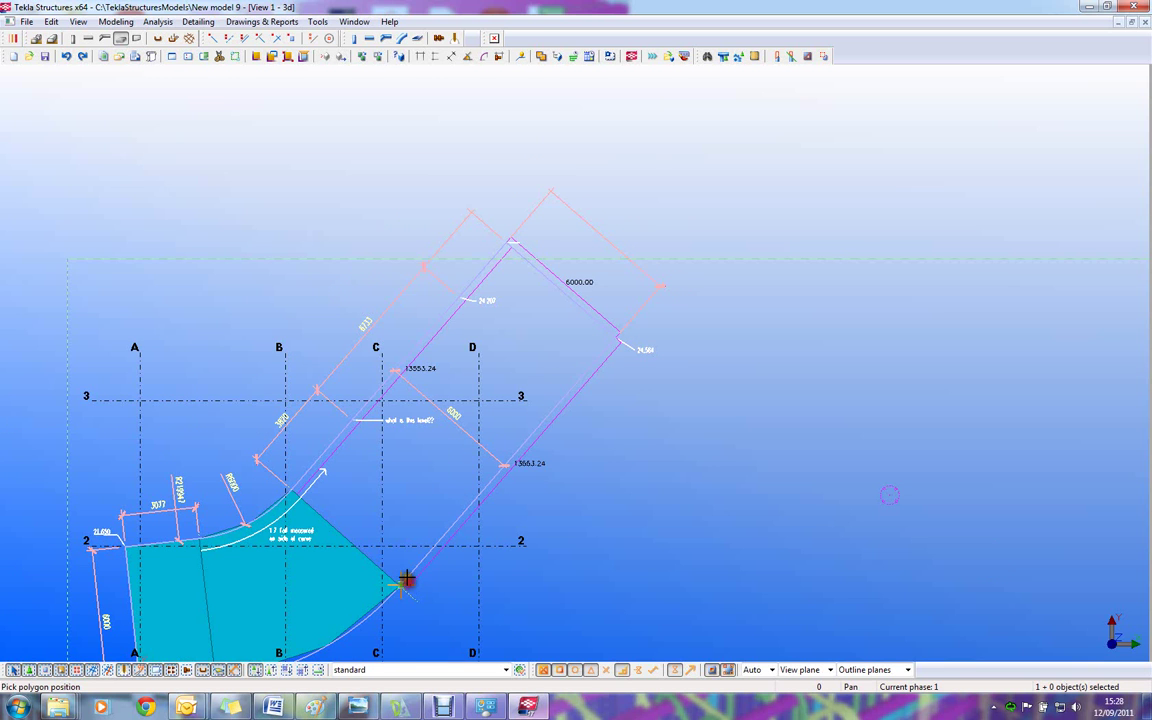
middle_click(392, 510)
Move the outer corner handle of the long straight slab onto the adjoining corner of the curved slab.
scroll(452, 405, "down", 2)
scroll(395, 465, "up", 5)
left_click(414, 391)
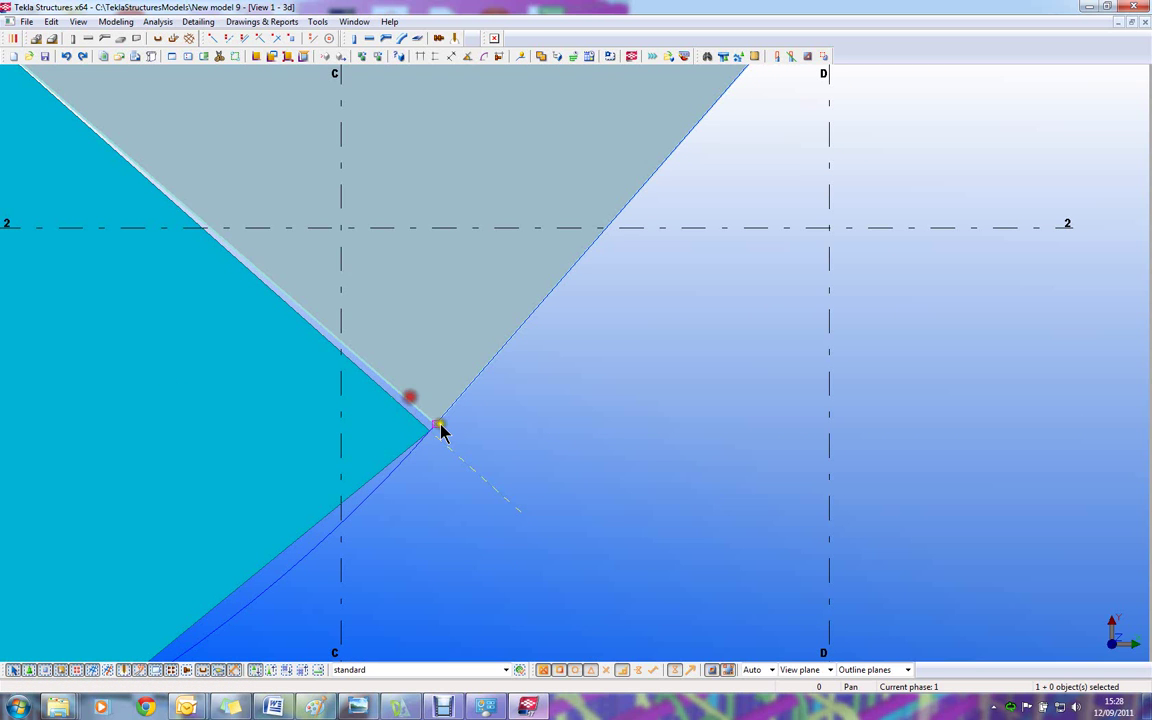
left_click(437, 425)
right_click(469, 436)
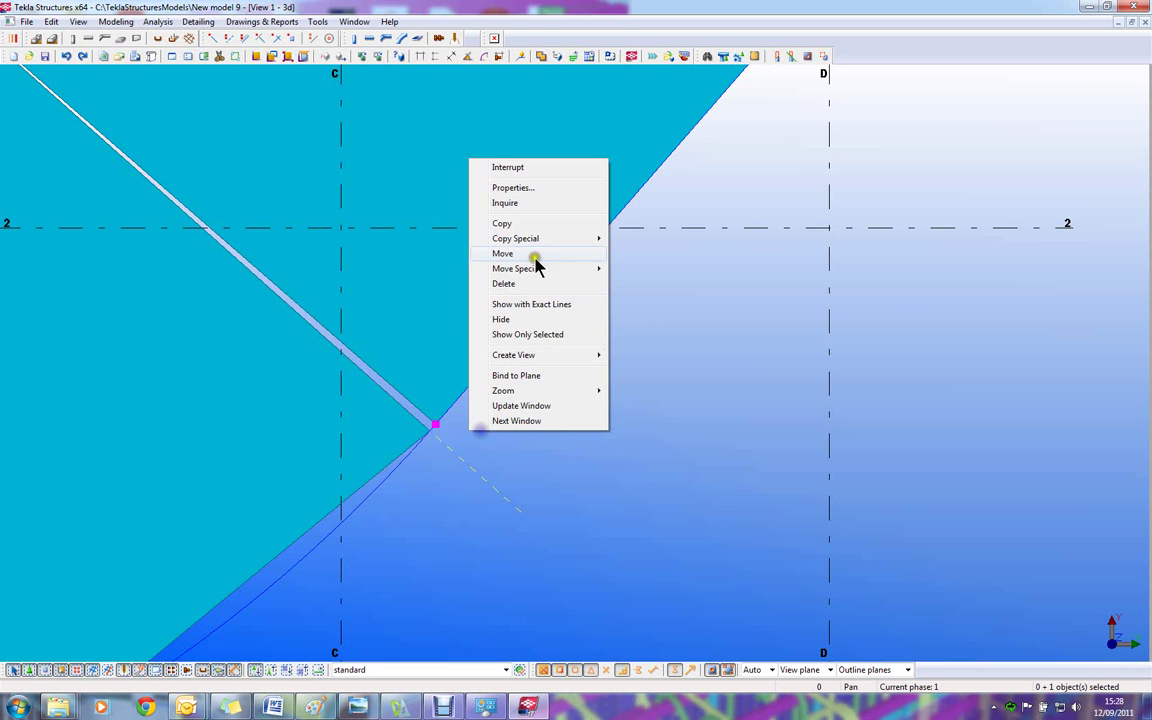
left_click(506, 264)
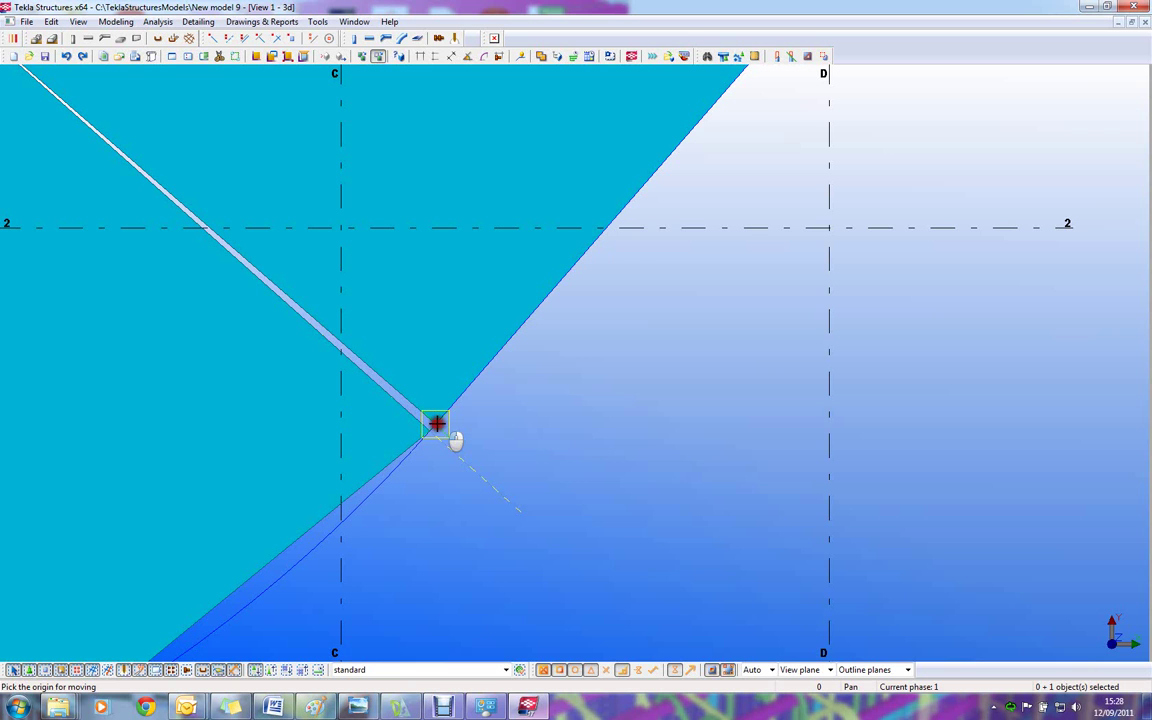
left_click(437, 425)
scroll(440, 416, "down", 6)
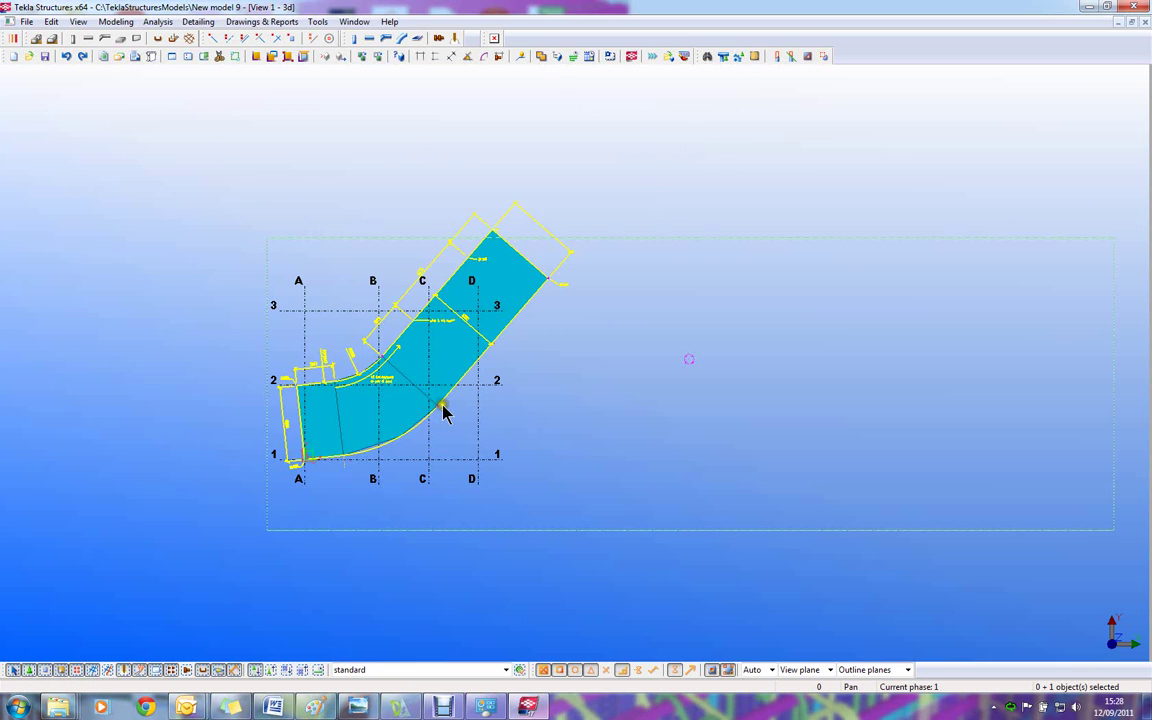
Raise the two far-end corners of the long straight slab by setting their chamfer dz1 and dz2 to 3000.
scroll(445, 413, "up", 4)
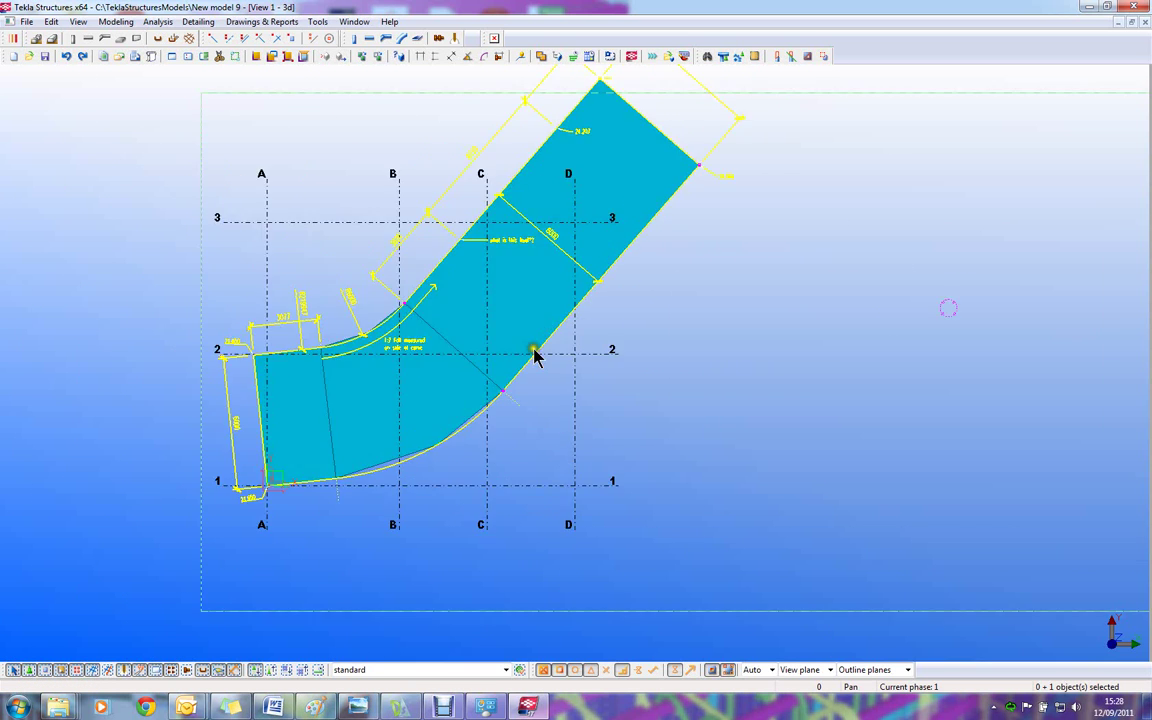
middle_click_drag(508, 385, 465, 245, "ctrl")
scroll(545, 263, "up", 4)
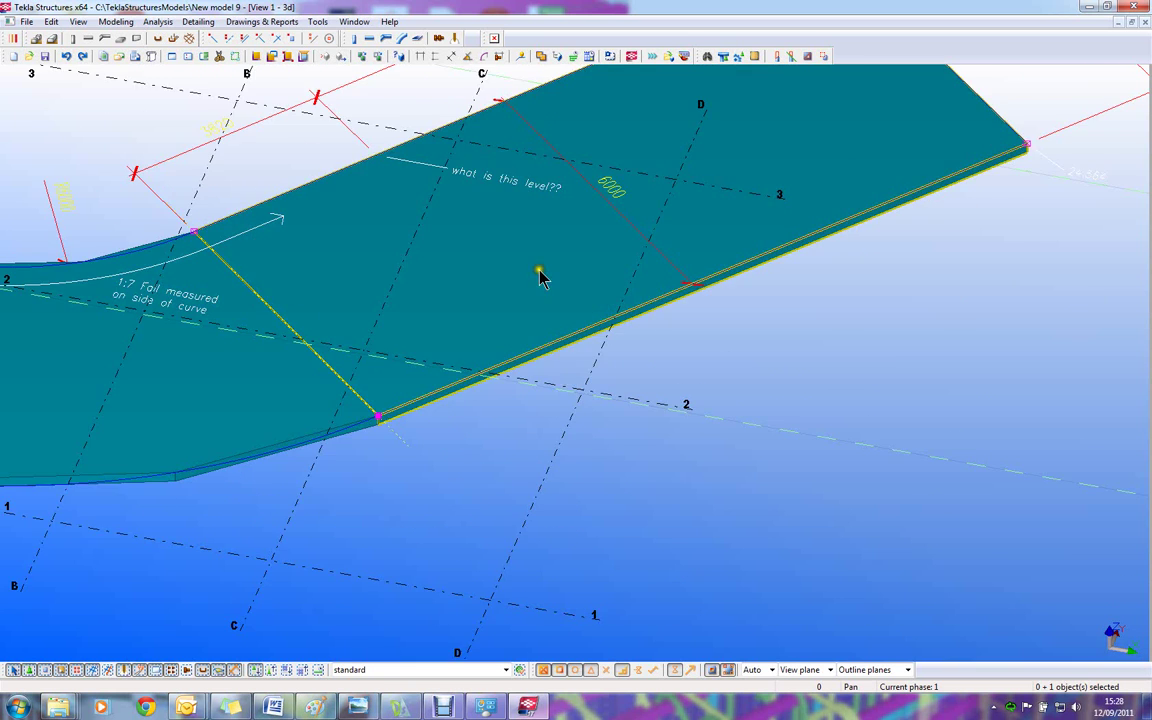
middle_click_drag(545, 262, 553, 390)
scroll(555, 395, "down", 5)
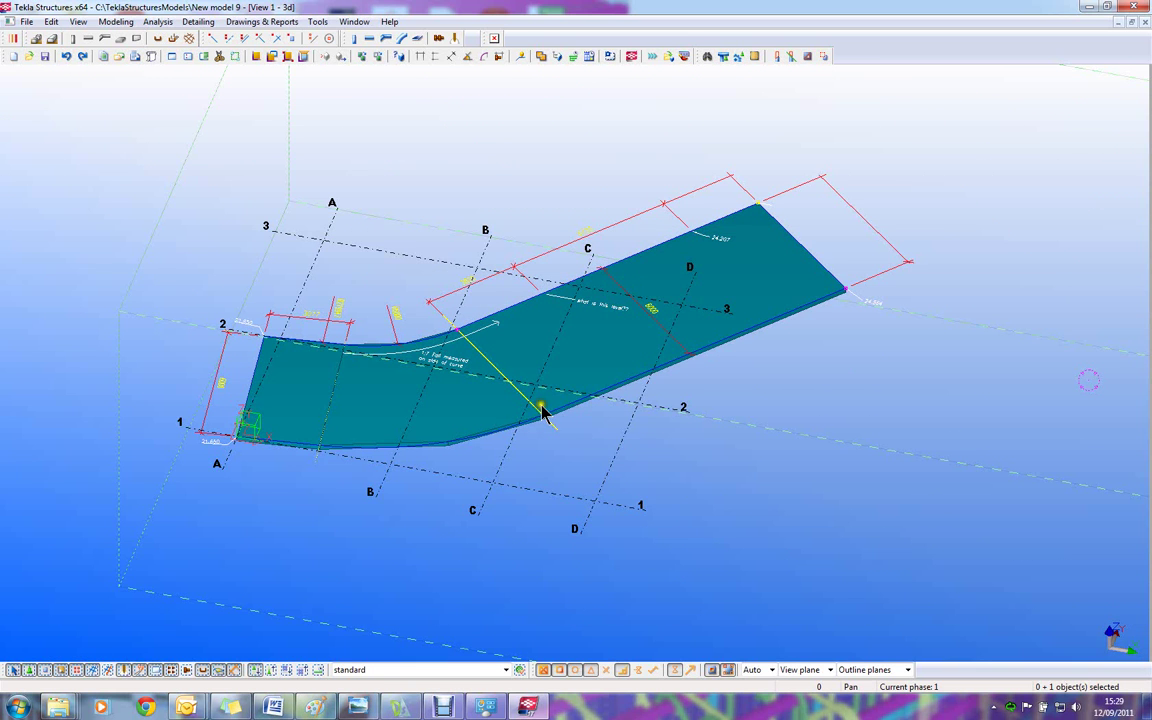
middle_click_drag(532, 400, 507, 376, "ctrl")
middle_click_drag(617, 303, 544, 339)
scroll(790, 348, "up", 2)
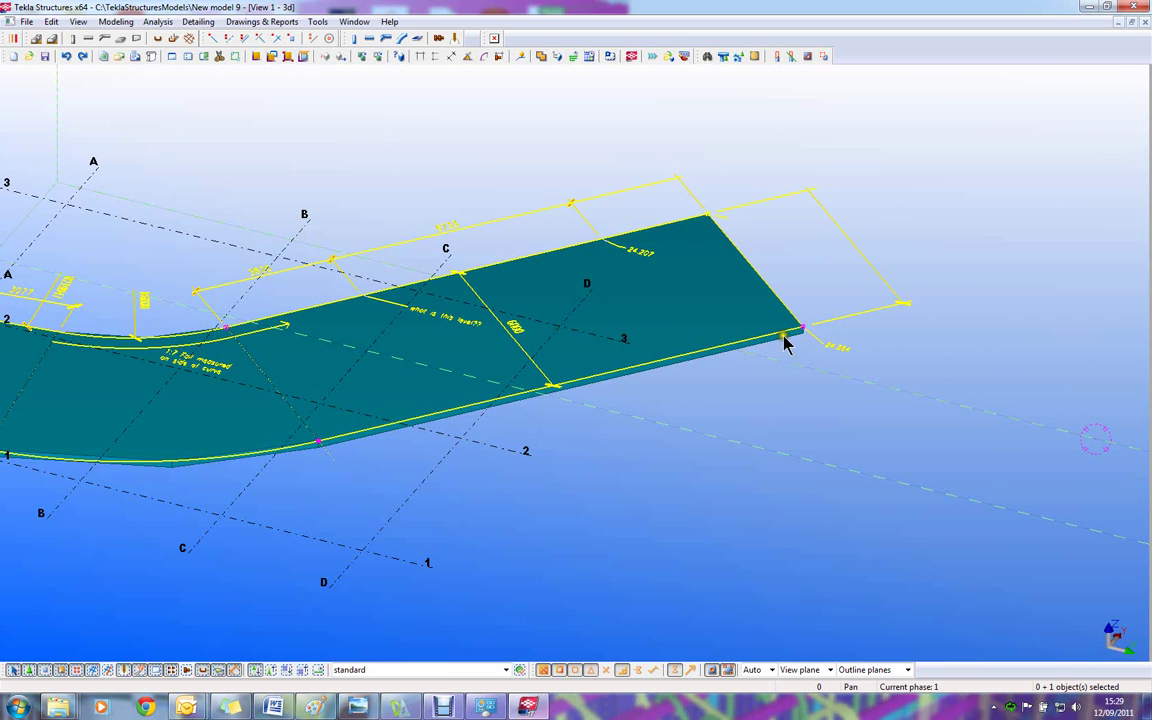
left_click(705, 220)
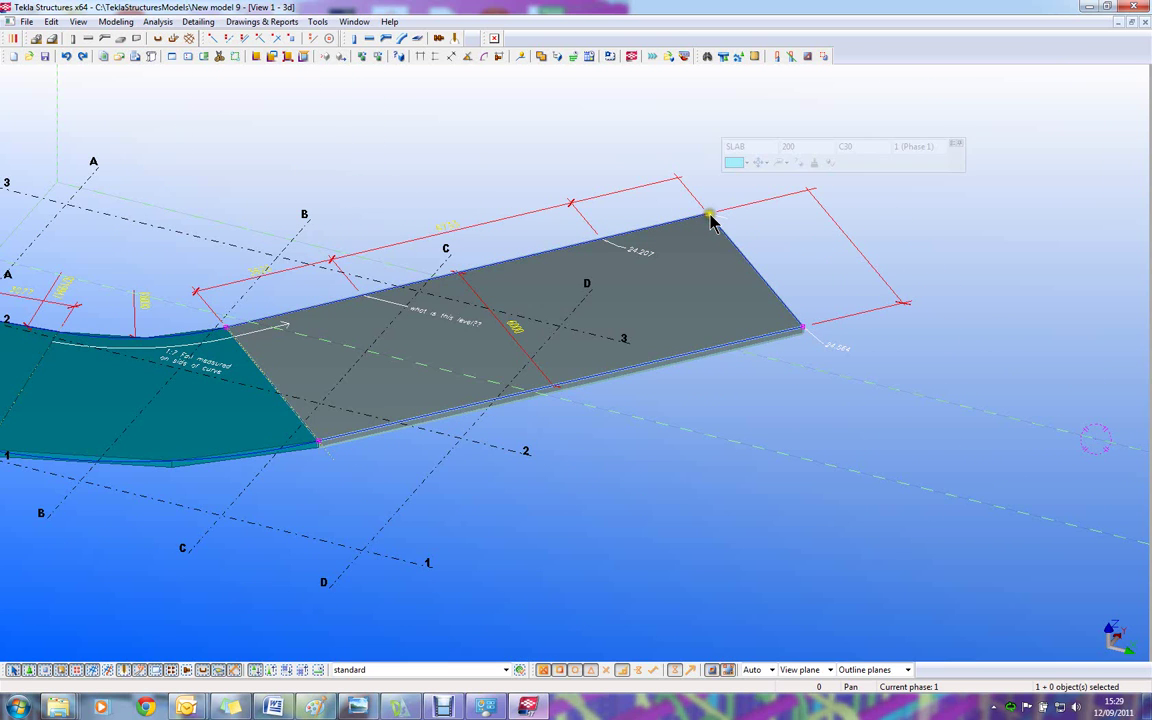
double_click(708, 216)
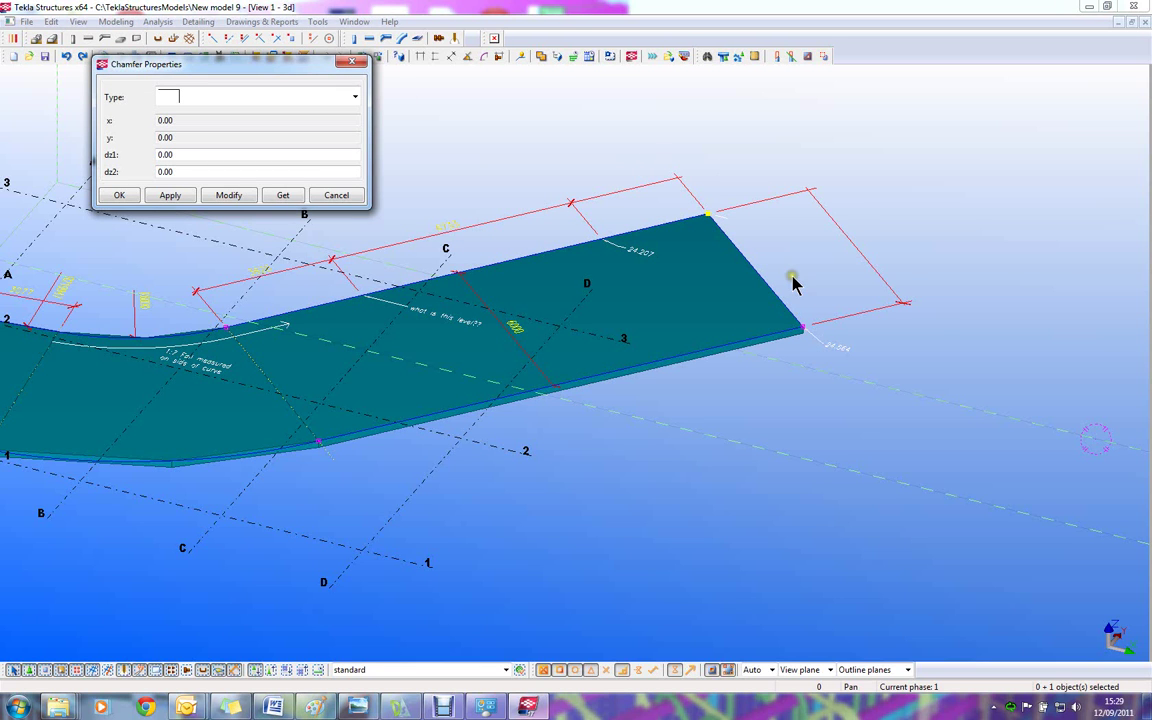
left_click(804, 330)
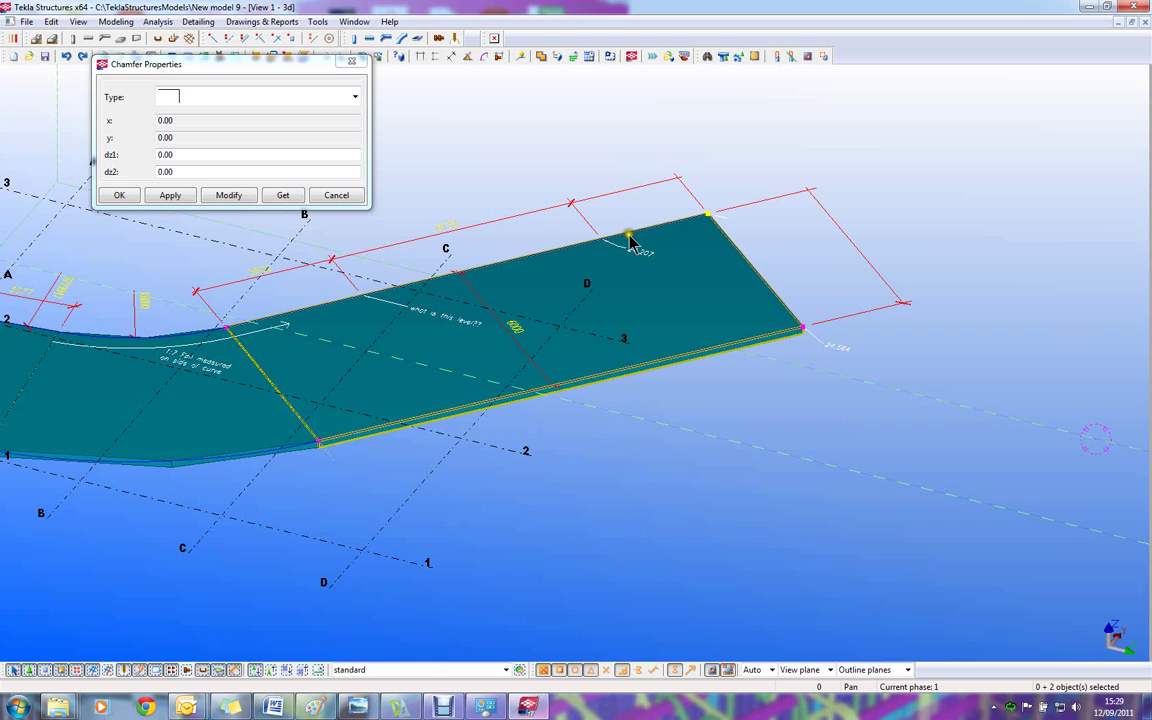
left_click_drag(201, 154, 135, 160)
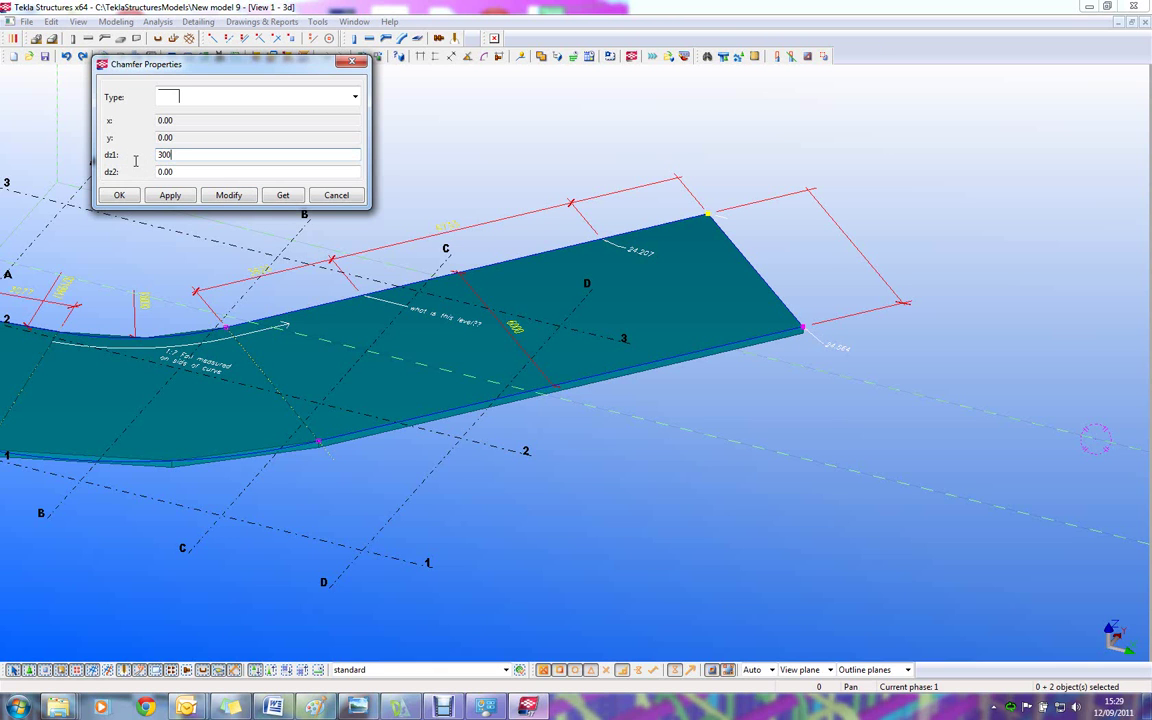
key("Tab")
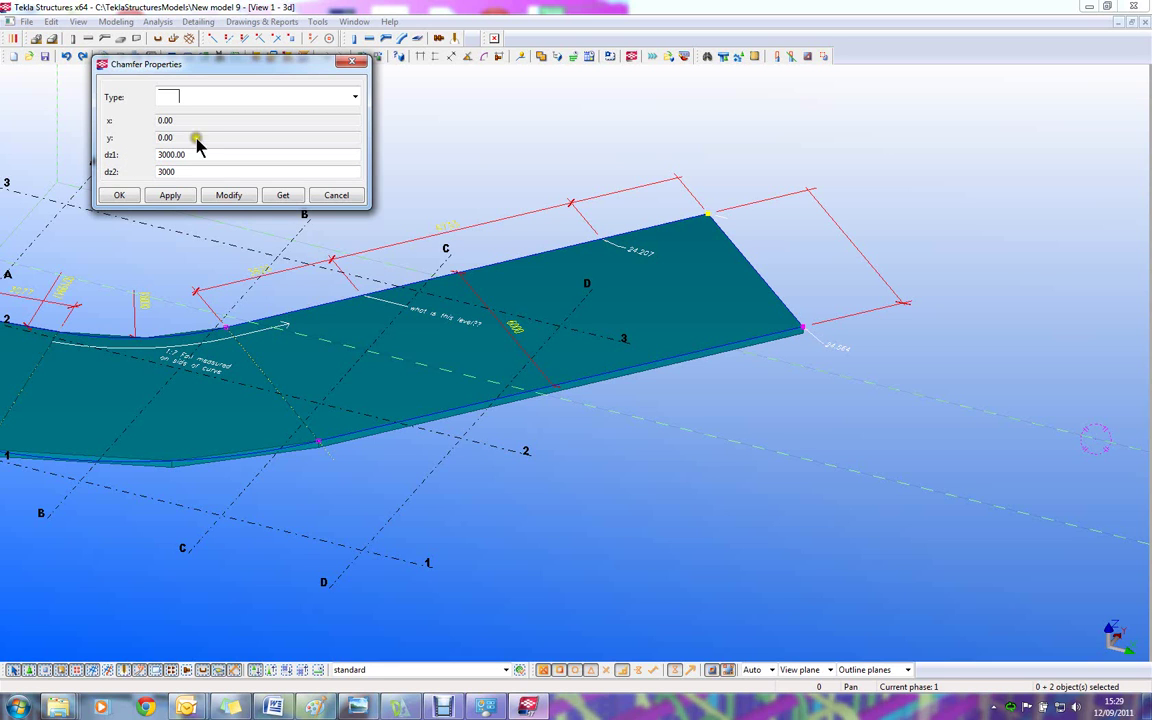
left_click(233, 197)
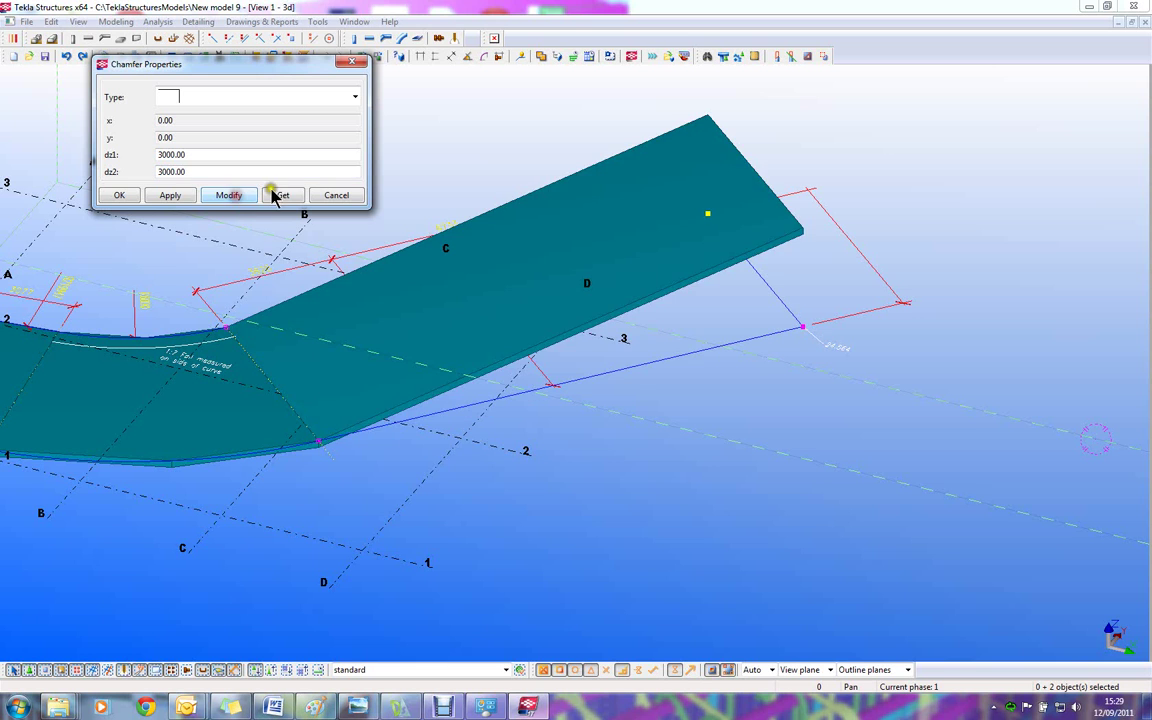
Raise the long straight slab's two corners adjoining the curved slab, with chamfer dz1 and dz2 set to 1500.
middle_click_drag(685, 201, 913, 237)
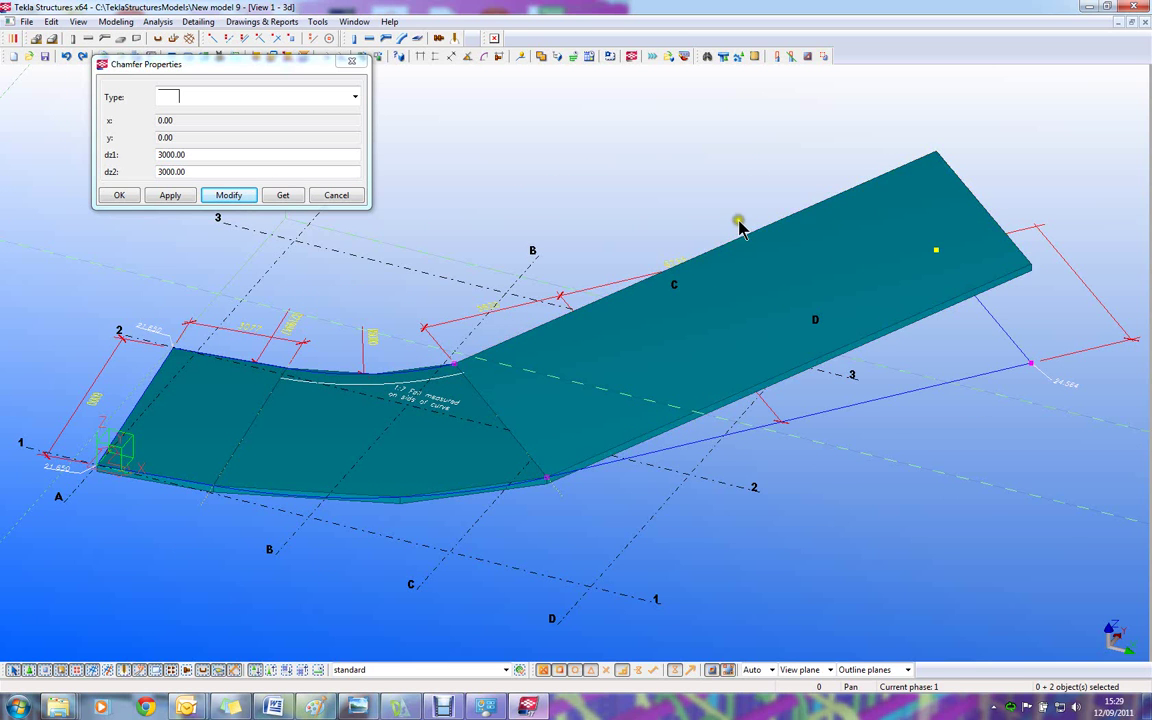
left_click(631, 436)
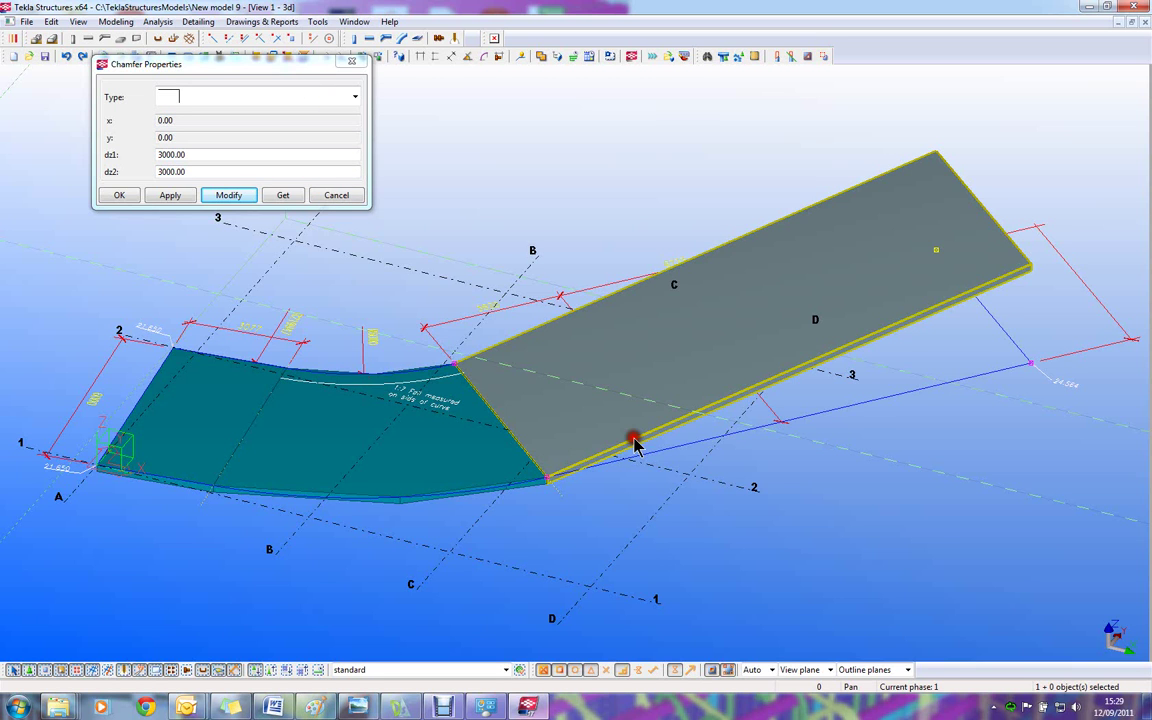
left_click(455, 362)
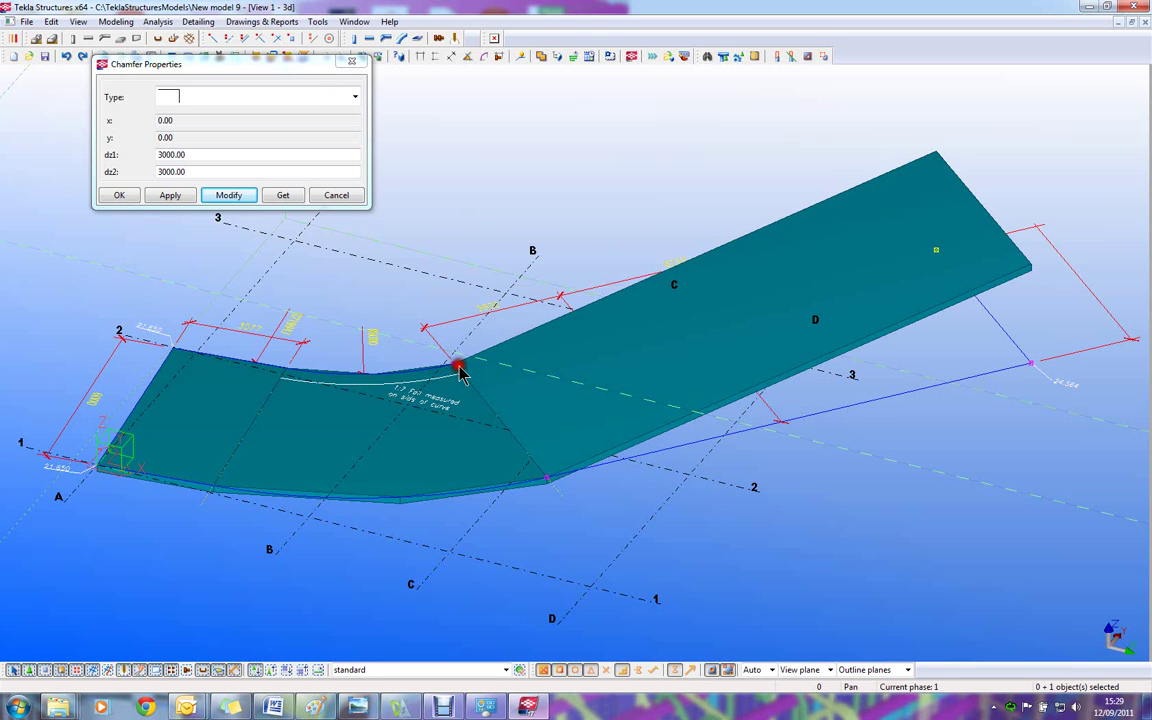
left_click_drag(550, 444, 583, 502)
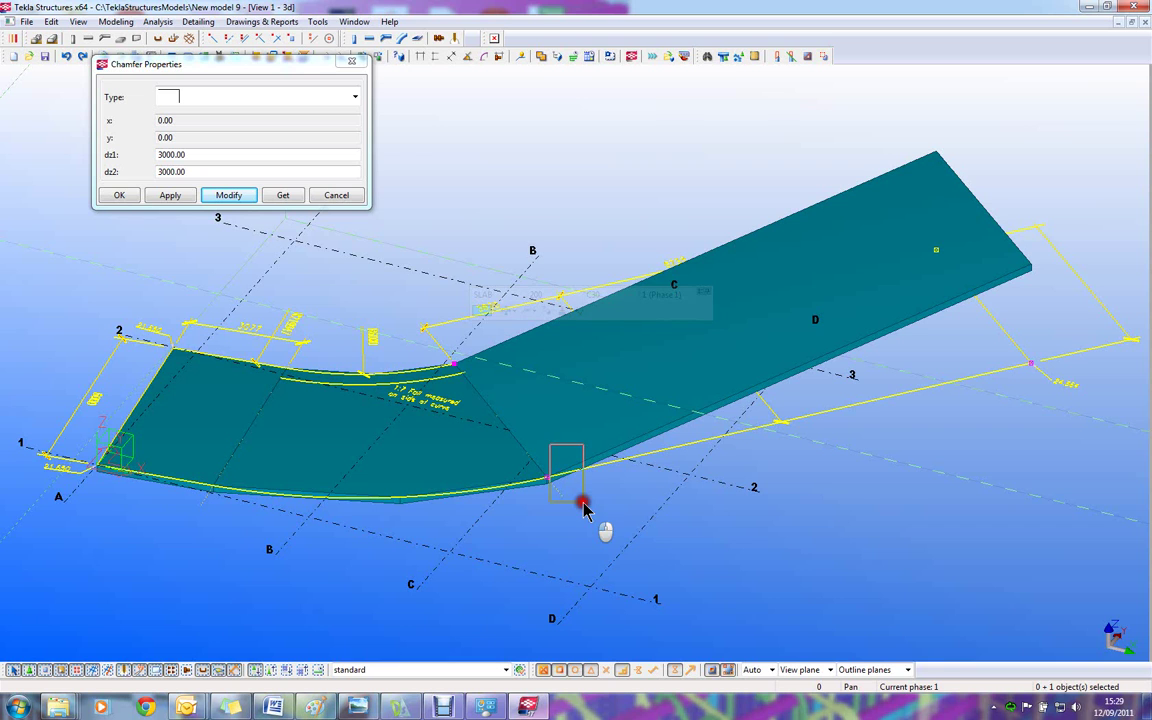
left_click_drag(512, 420, 568, 512, "shift")
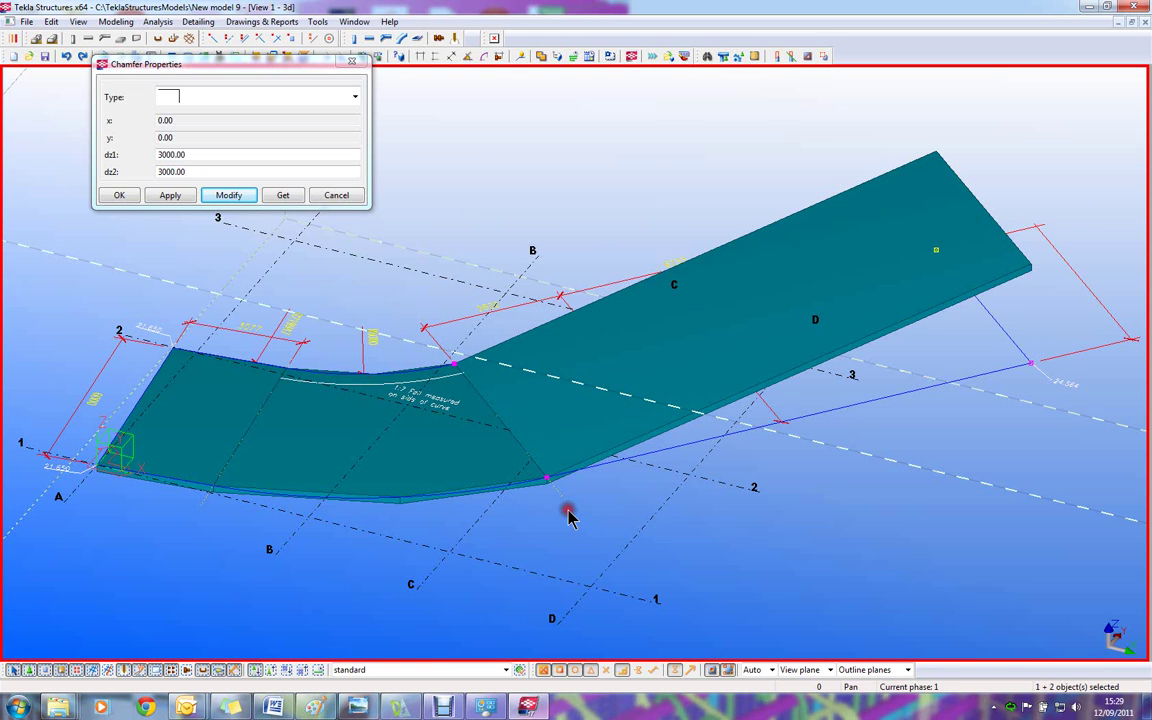
left_click_drag(210, 156, 34, 155)
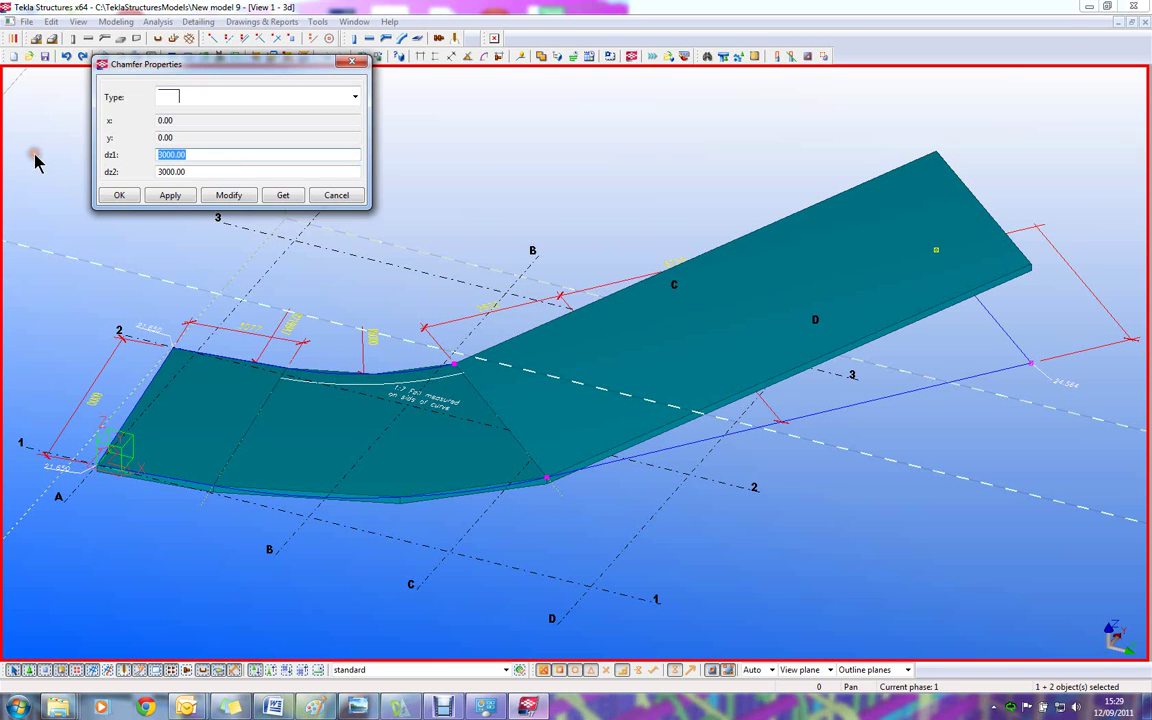
type("1500")
double_click(196, 171)
type("1")
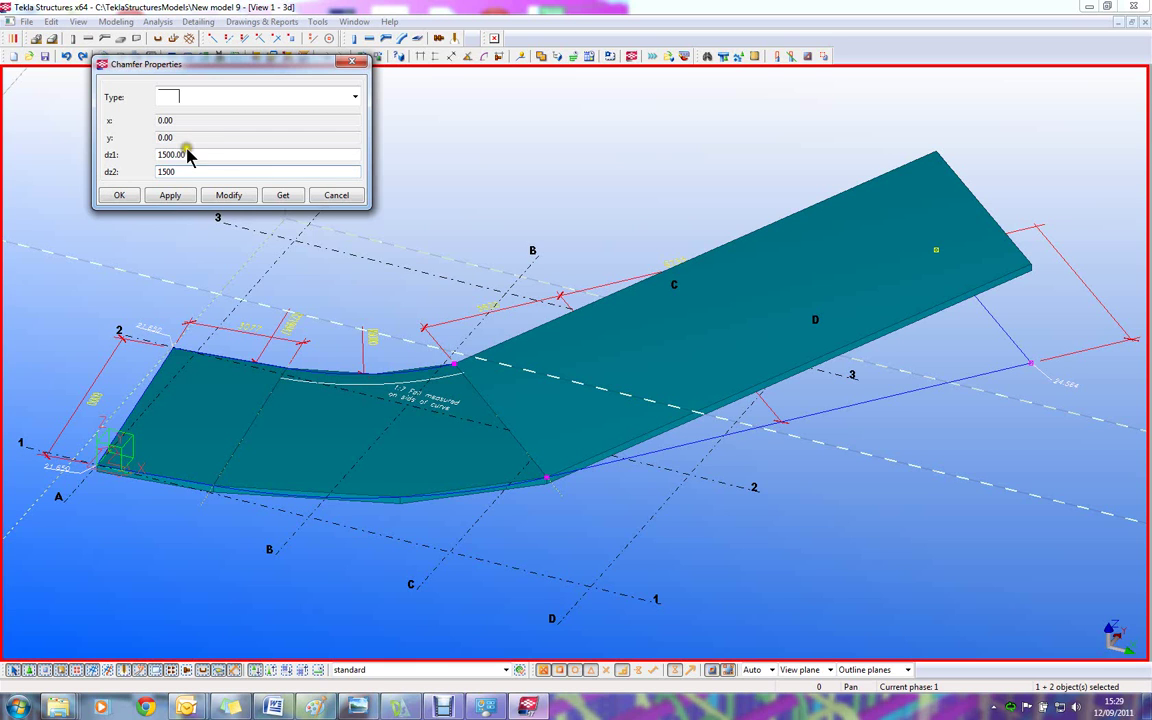
left_click(228, 195)
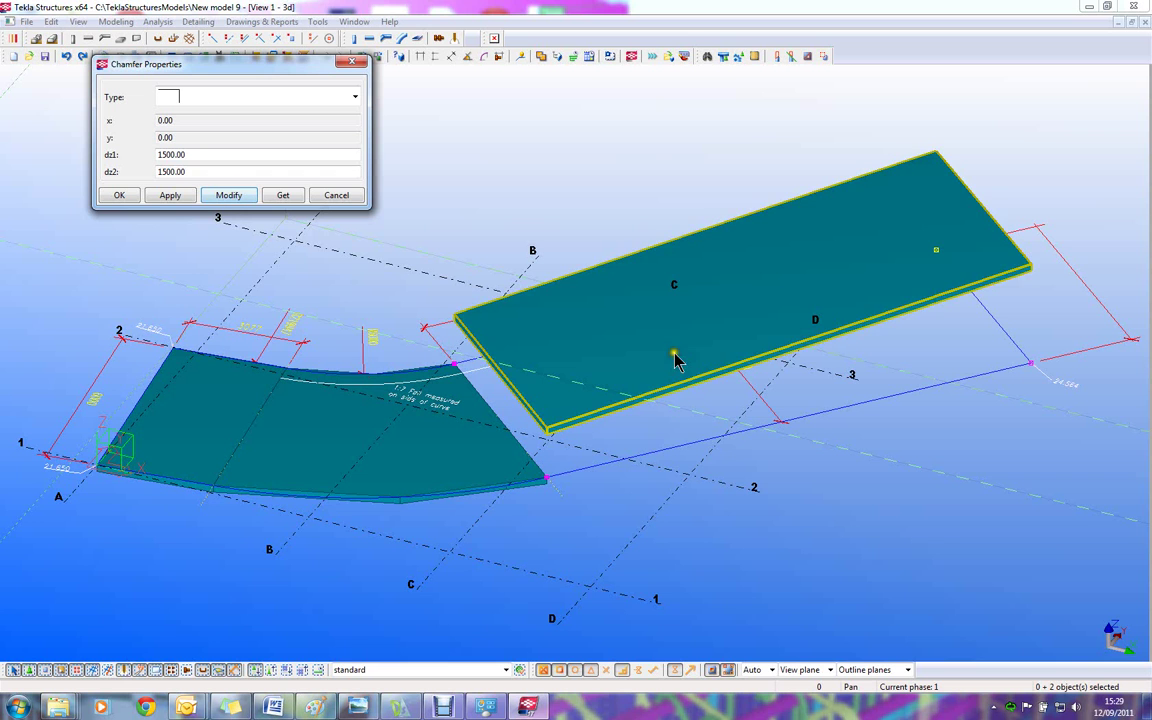
Raise the curved slab's two corners adjoining the long straight slab, with chamfer dz1 and dz2 set to 1500.
middle_click_drag(708, 332, 811, 354)
scroll(635, 378, "down", 2)
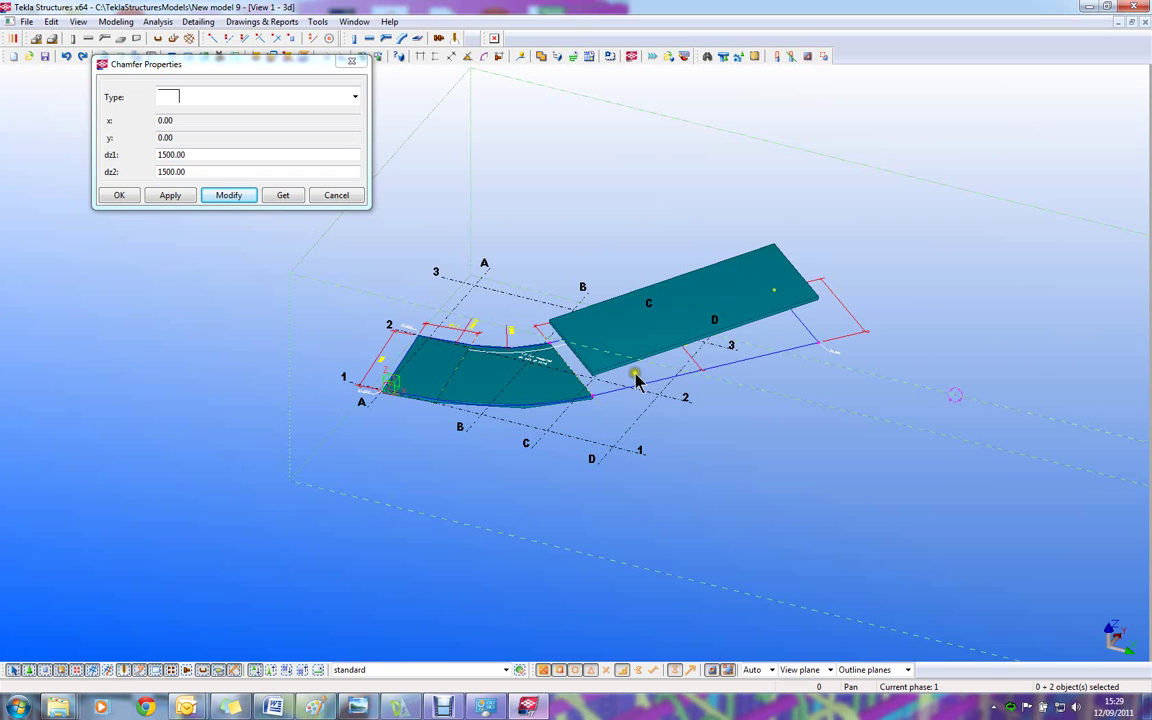
scroll(541, 329, "up", 6)
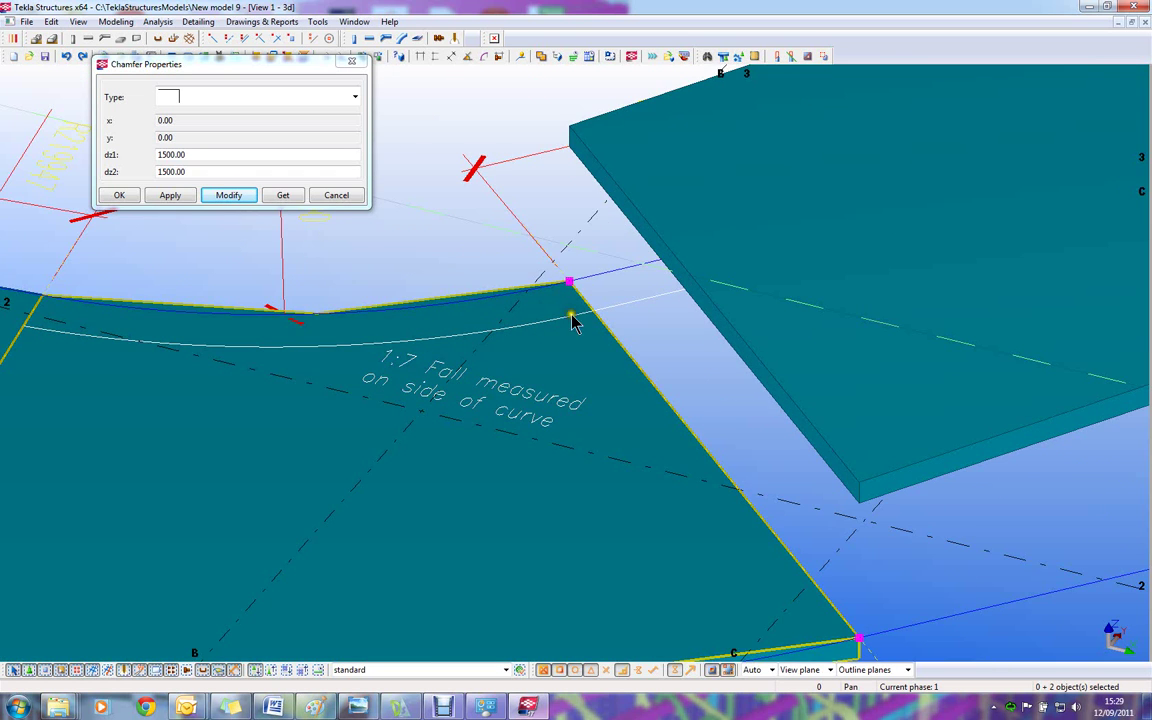
left_click(574, 320)
scroll(600, 335, "down", 4)
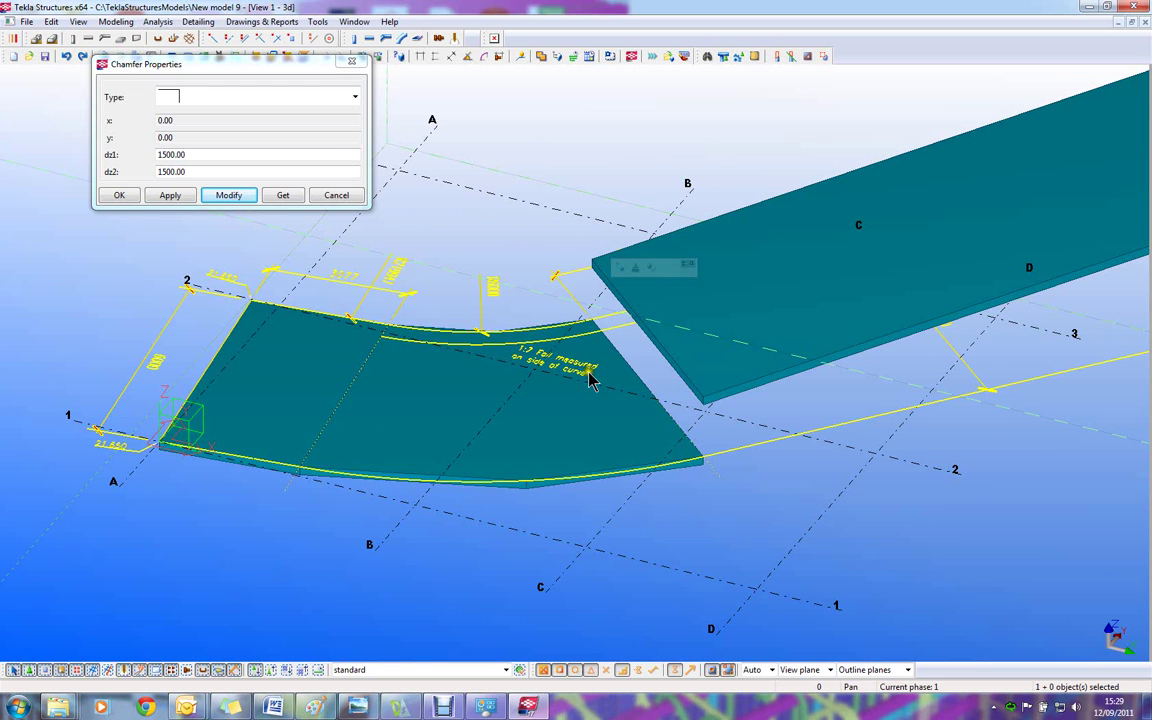
double_click(600, 332)
left_click(700, 458, "ctrl")
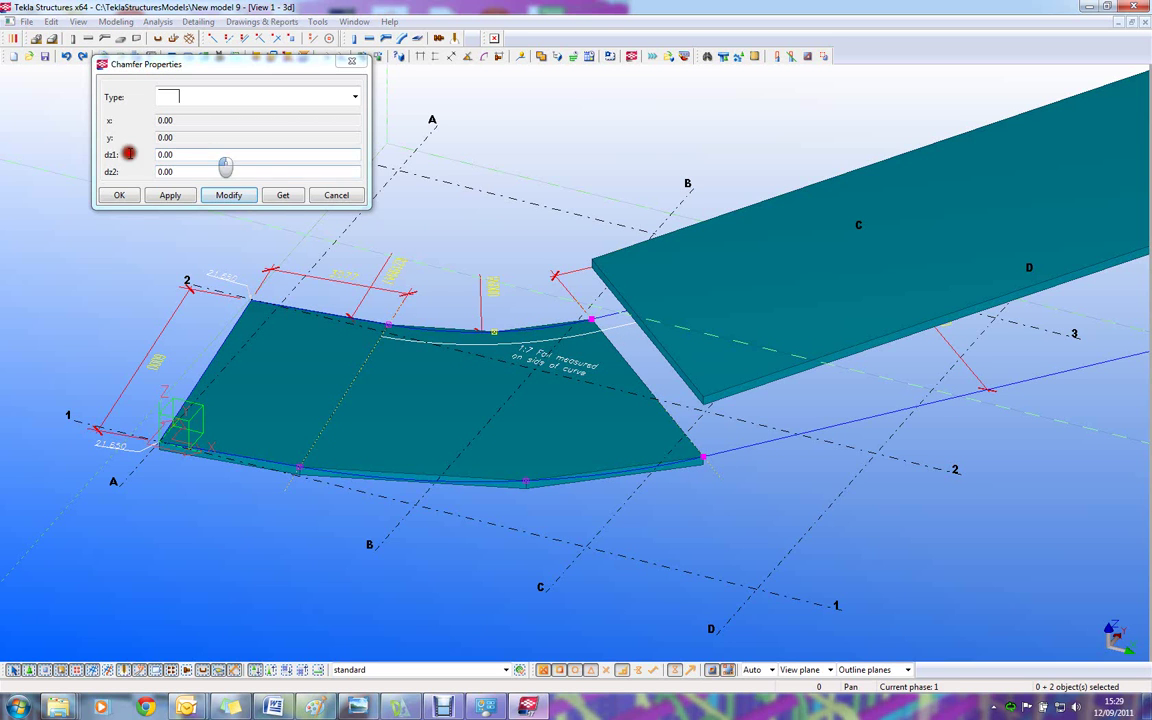
double_click(200, 154)
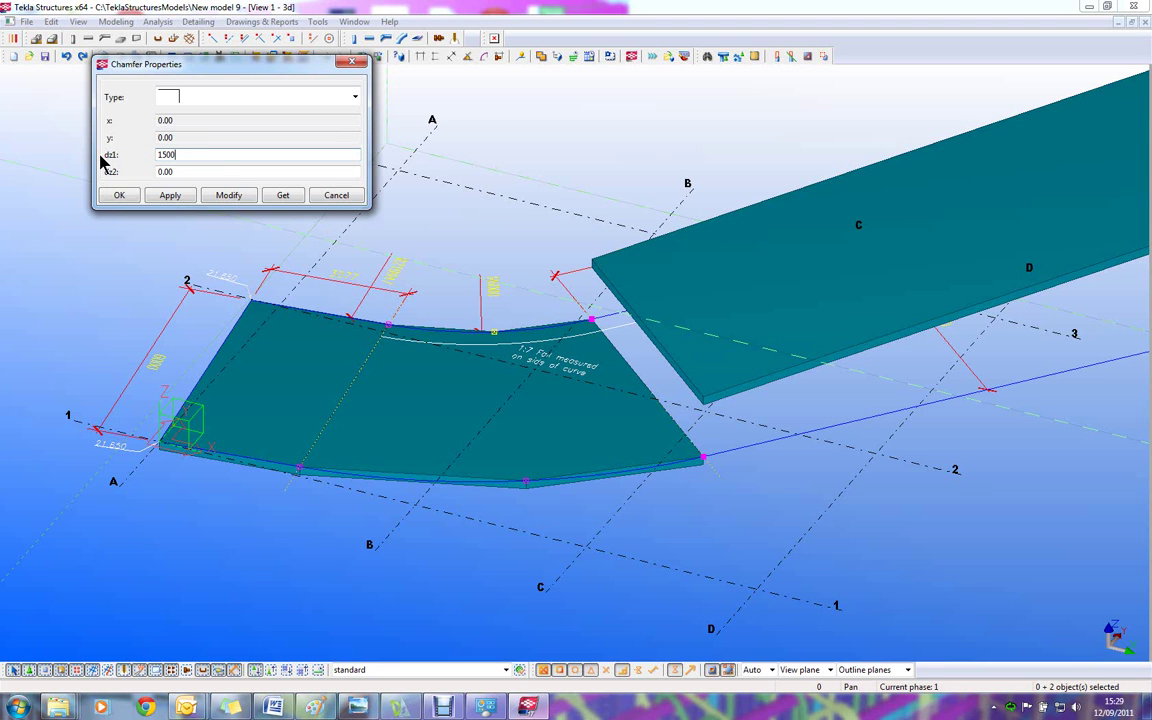
double_click(193, 171)
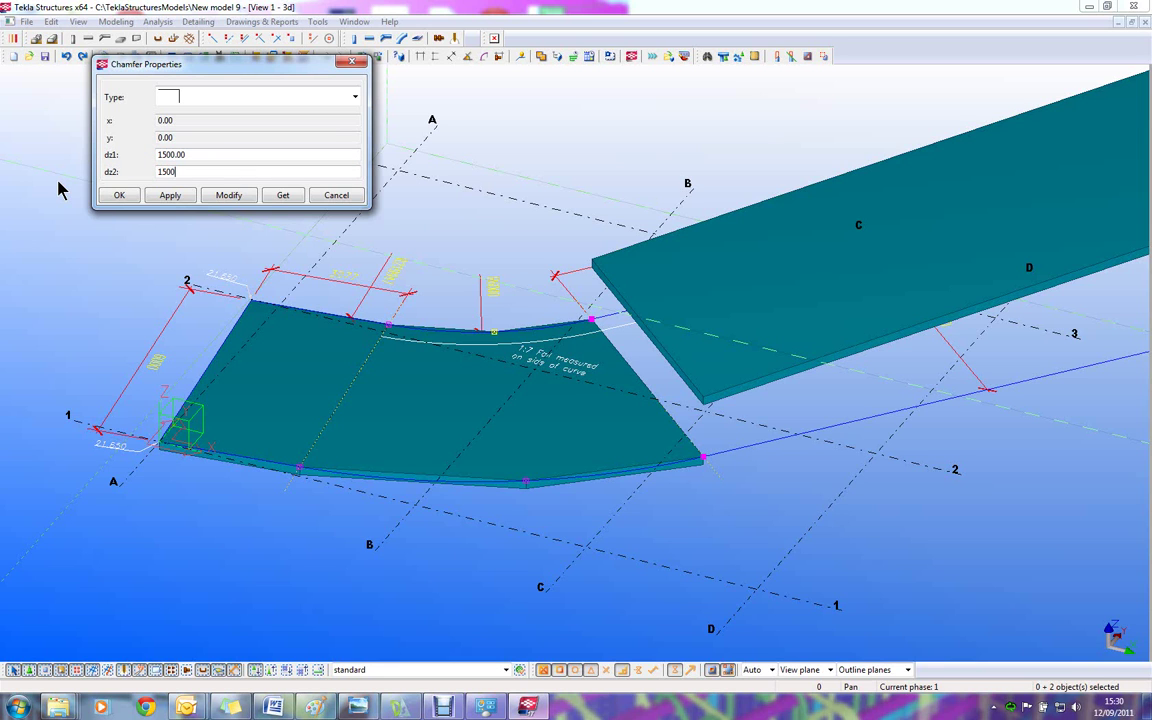
left_click(229, 195)
Give the curved slab's two intermediate points the arc chamfer type, with dz1 and dz2 set to 1000.
middle_click_drag(483, 292, 559, 298)
left_click(572, 339)
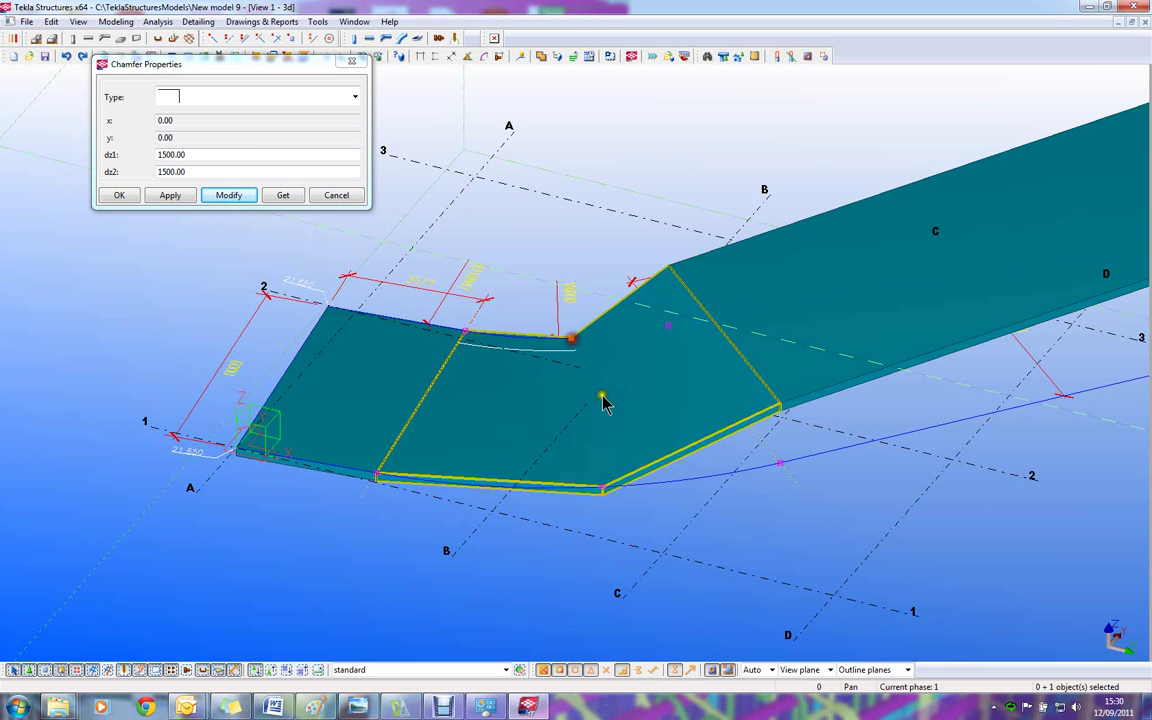
double_click(572, 338)
left_click(603, 488)
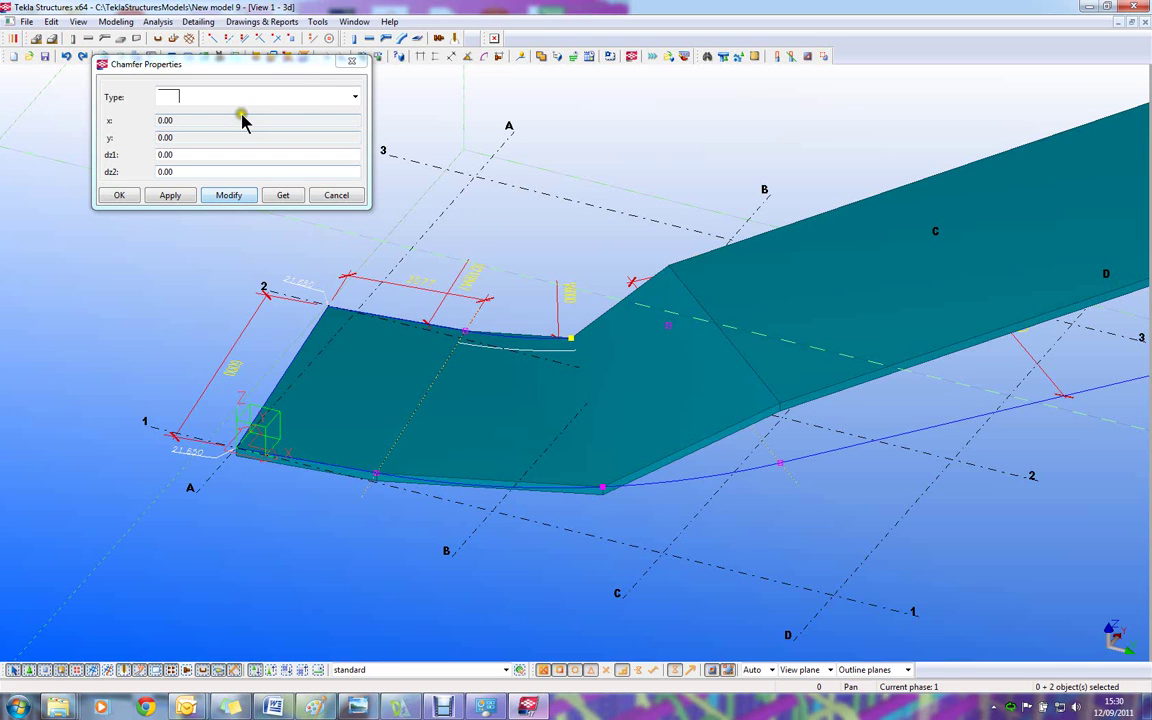
left_click(355, 98)
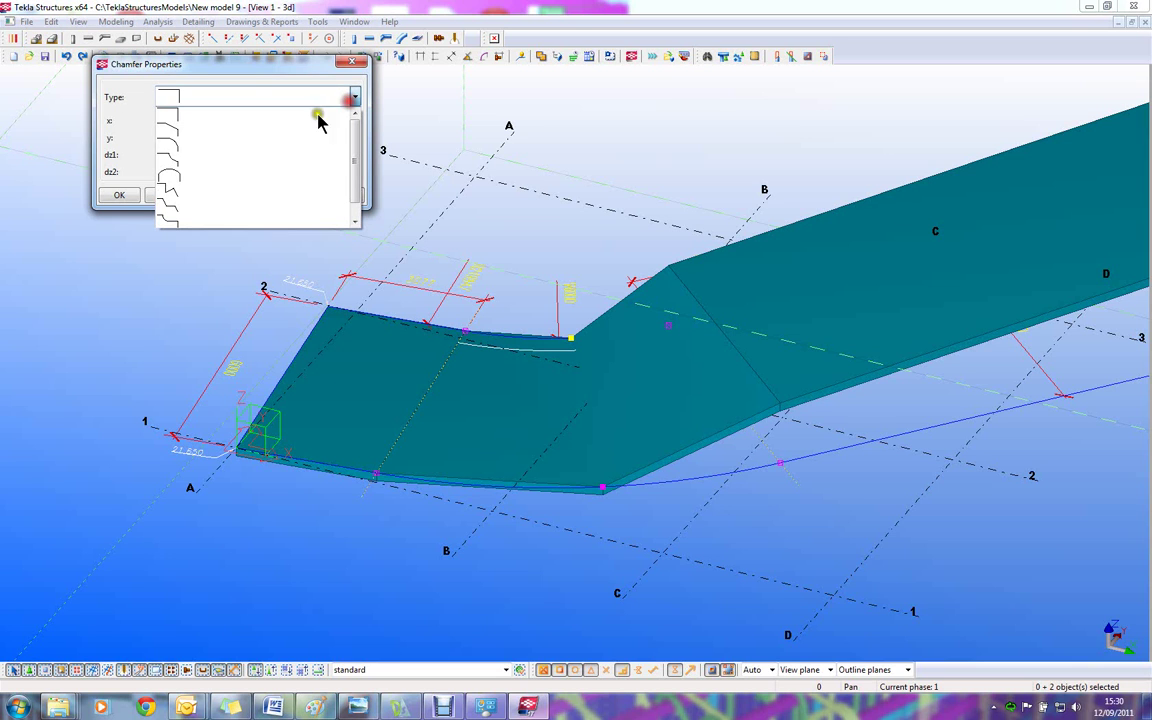
left_click(200, 177)
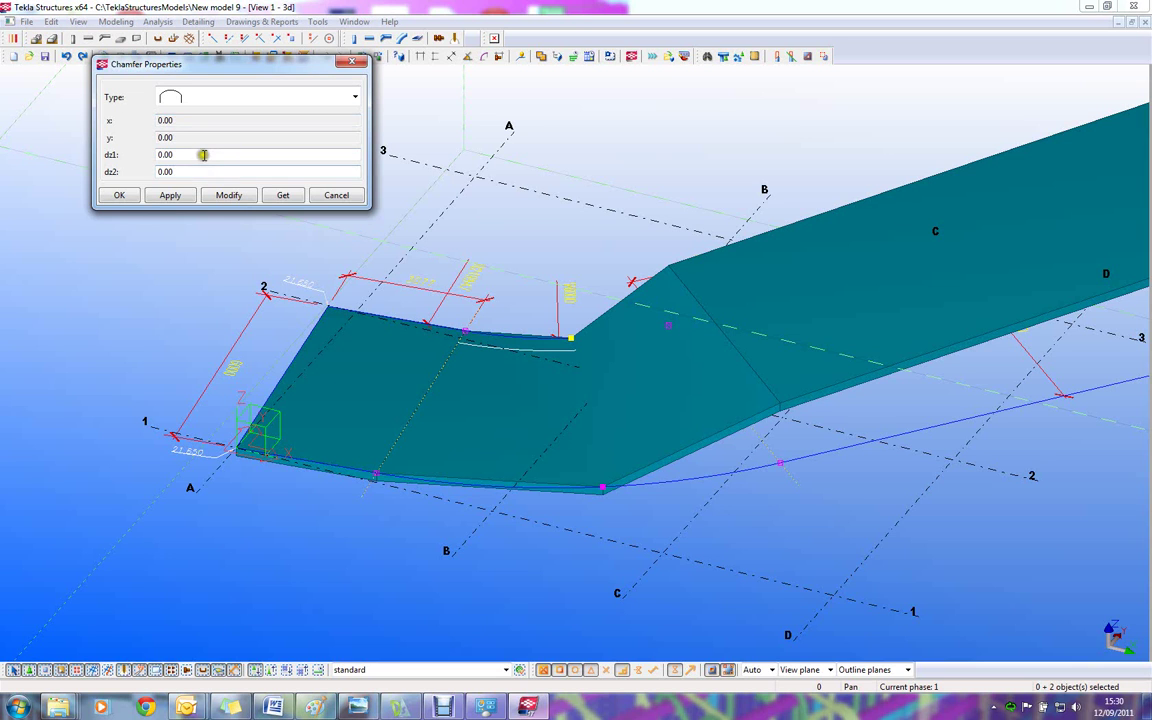
left_click(125, 155)
key("Tab")
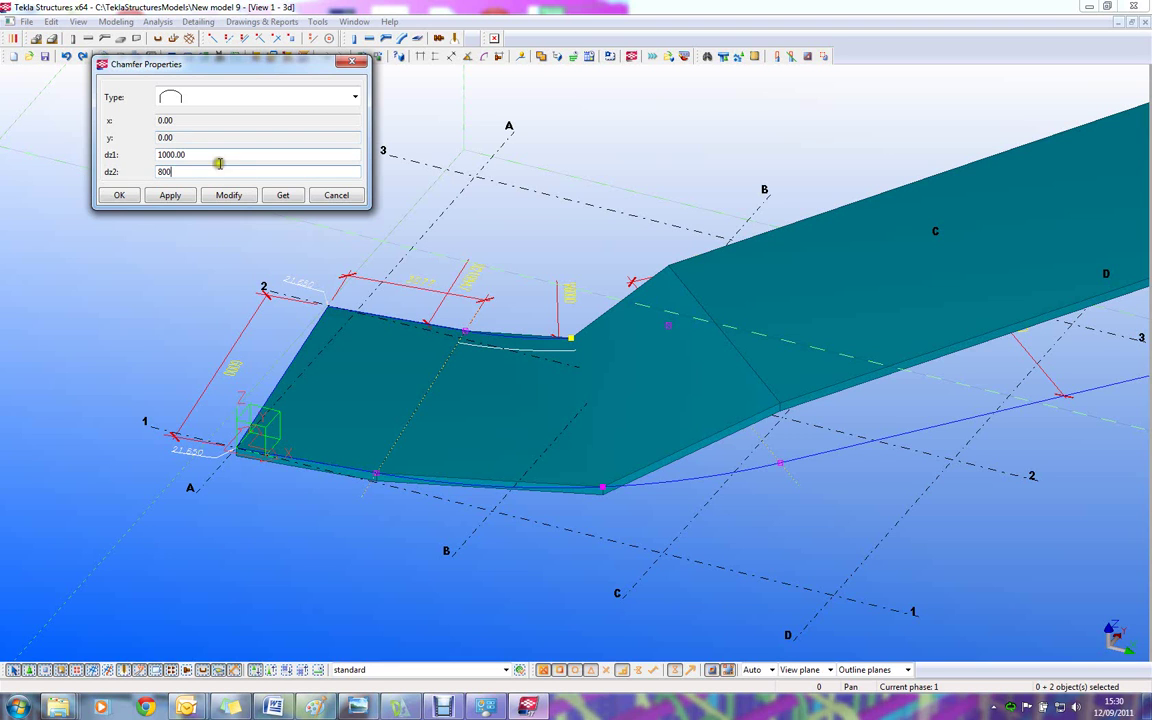
left_click_drag(206, 171, 38, 176)
left_click(229, 198)
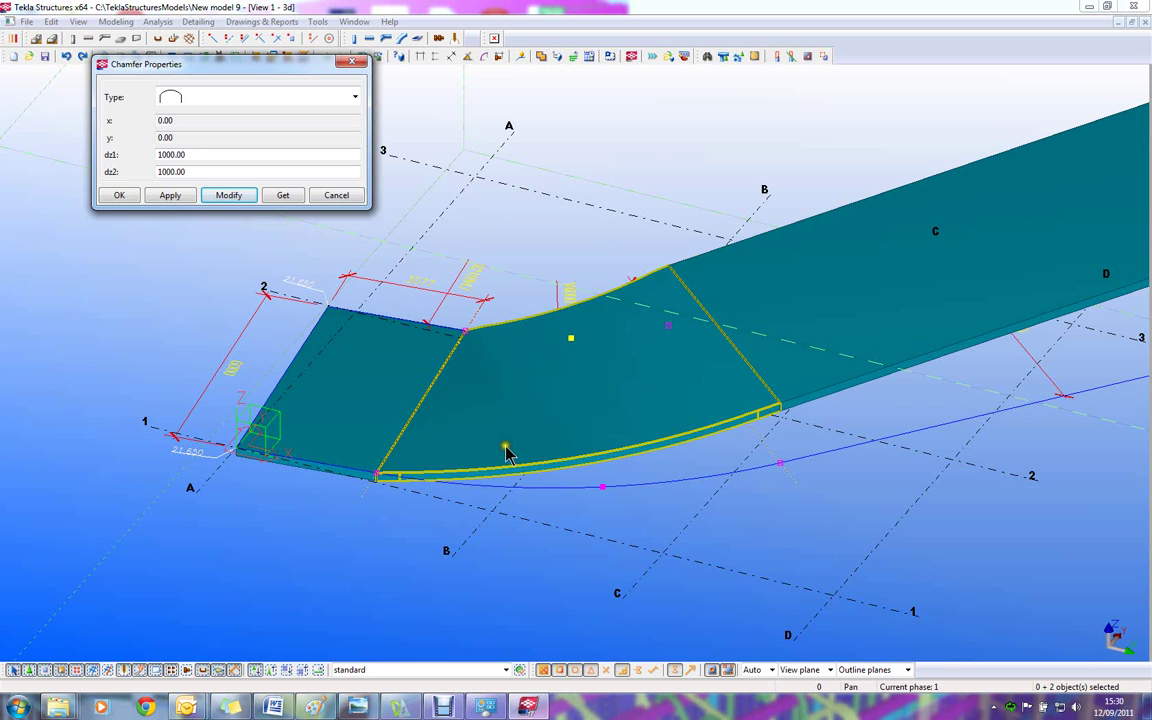
Raise the curved slab's two corners at the first construction line, with chamfer dz1 and dz2 set to 500.
scroll(632, 452, "down", 3)
middle_click_drag(572, 466, 648, 475)
scroll(612, 468, "up", 6)
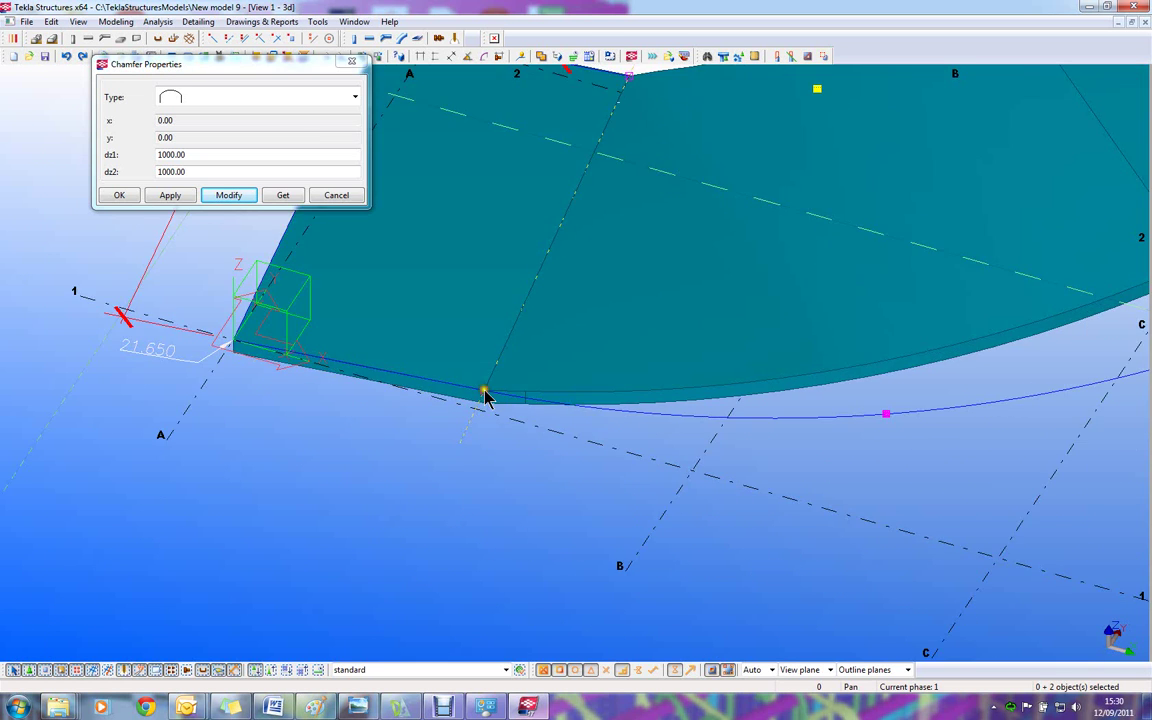
scroll(546, 316, "down", 1)
middle_click_drag(546, 316, 543, 450)
left_click(606, 253)
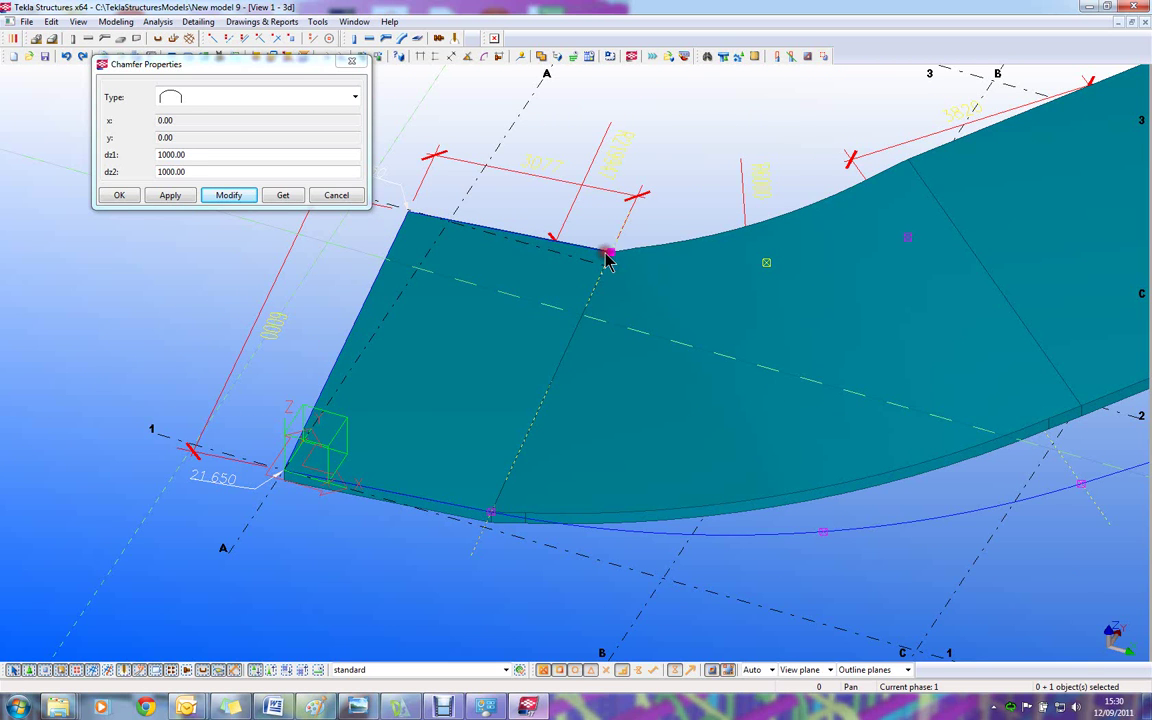
double_click(608, 254)
left_click(495, 513, "shift")
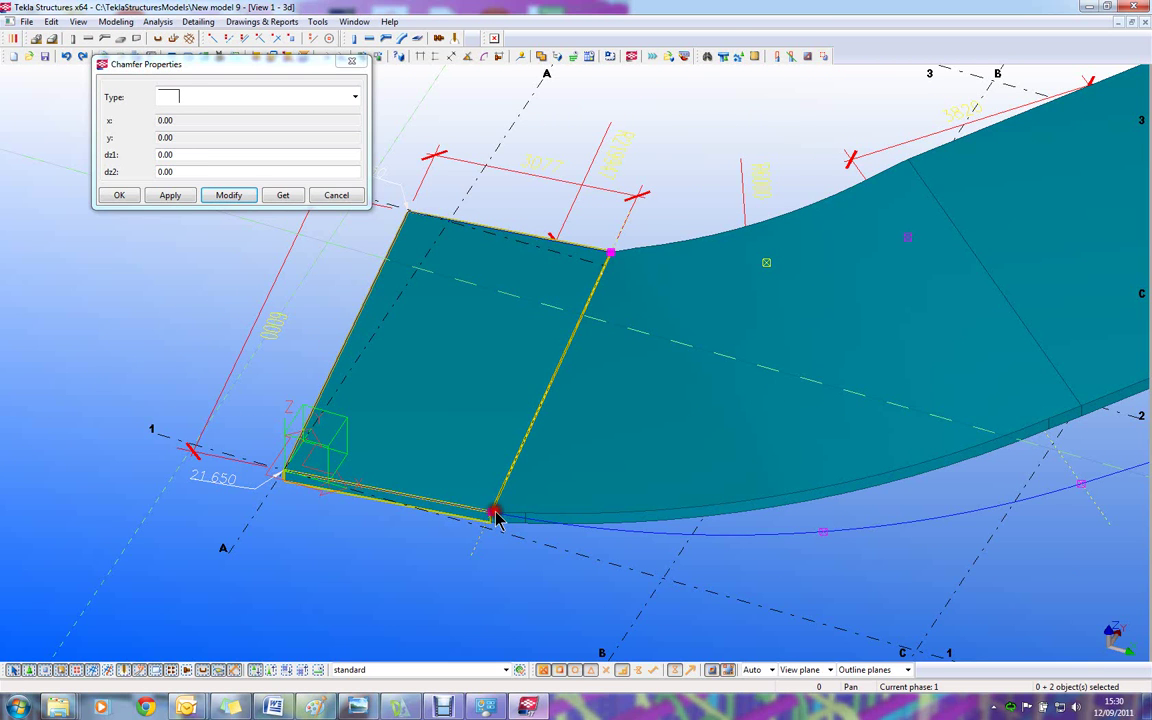
left_click_drag(220, 152, 55, 165)
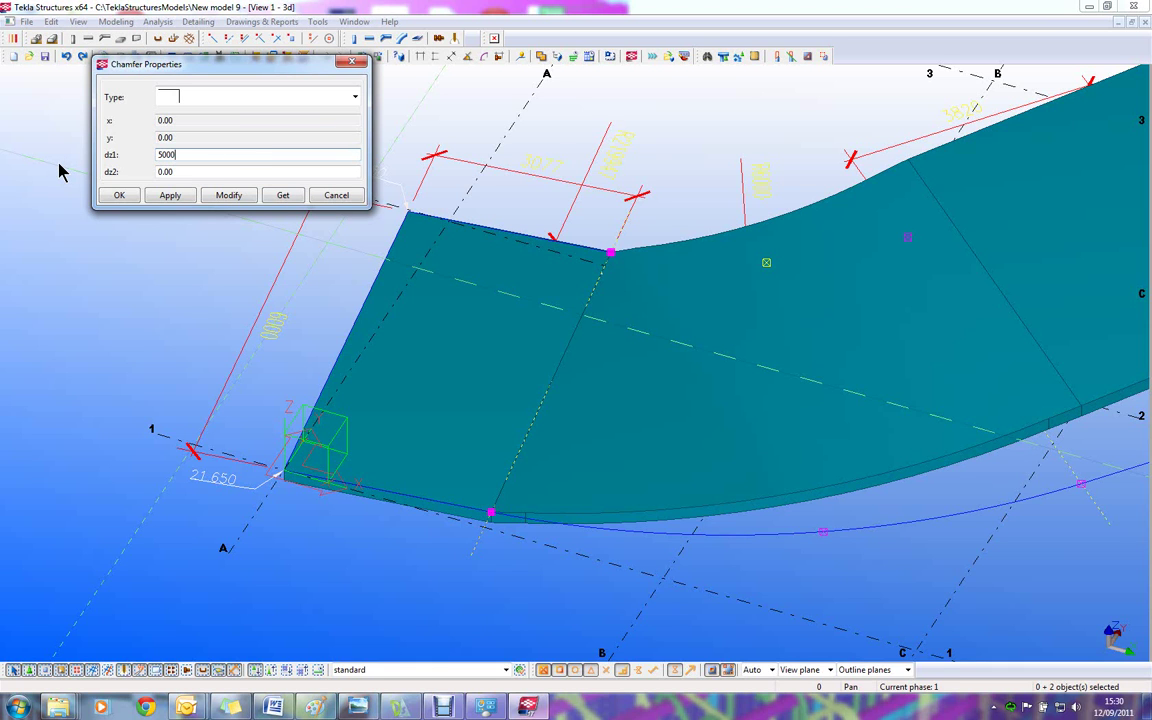
key("Tab")
left_click(234, 195)
Raise the short straight slab's two corners adjoining the curved slab, with chamfer dz1 and dz2 set to 500.
middle_click_drag(606, 297, 692, 368)
scroll(693, 530, "down", 4)
middle_click_drag(694, 540, 694, 407)
left_click(620, 410)
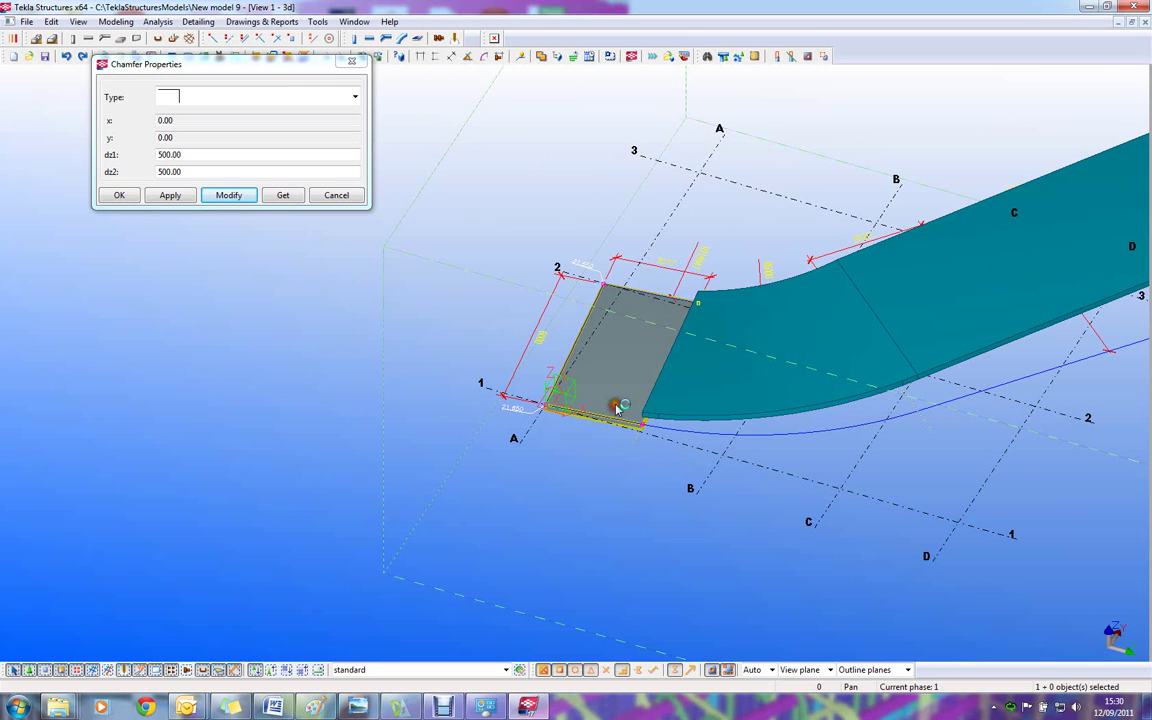
scroll(630, 418, "up", 5)
double_click(754, 506)
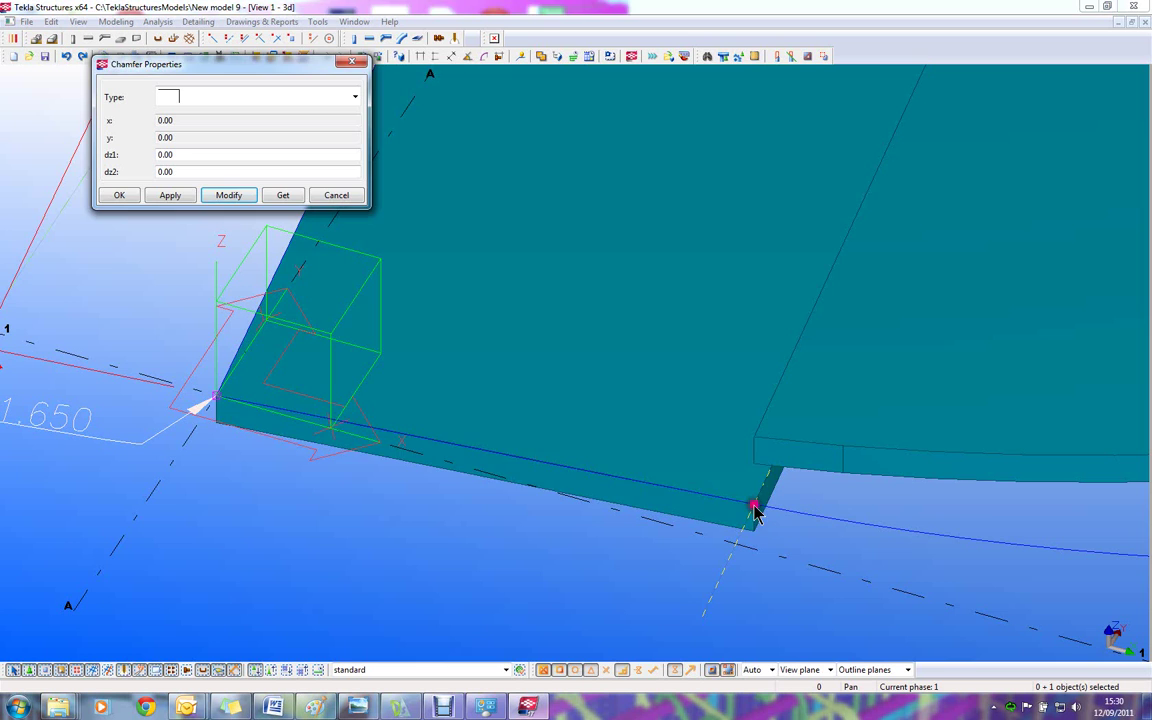
middle_click_drag(717, 364, 682, 460)
scroll(680, 454, "down", 4)
scroll(765, 343, "down", 2)
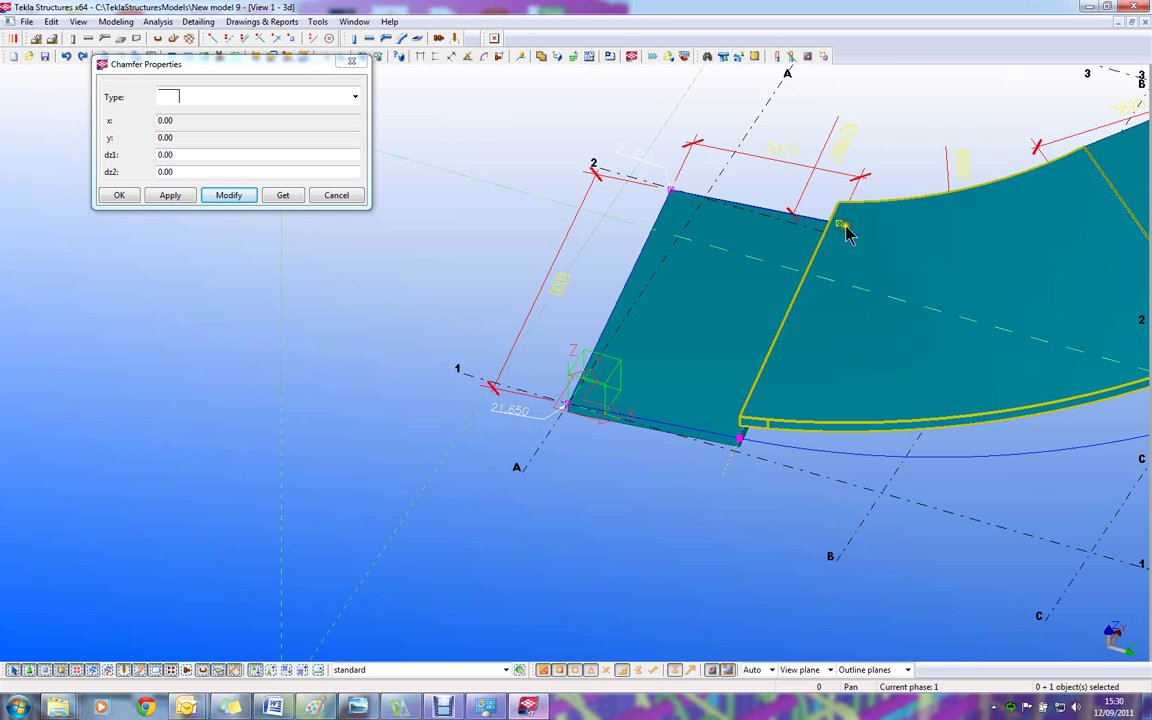
double_click(189, 156)
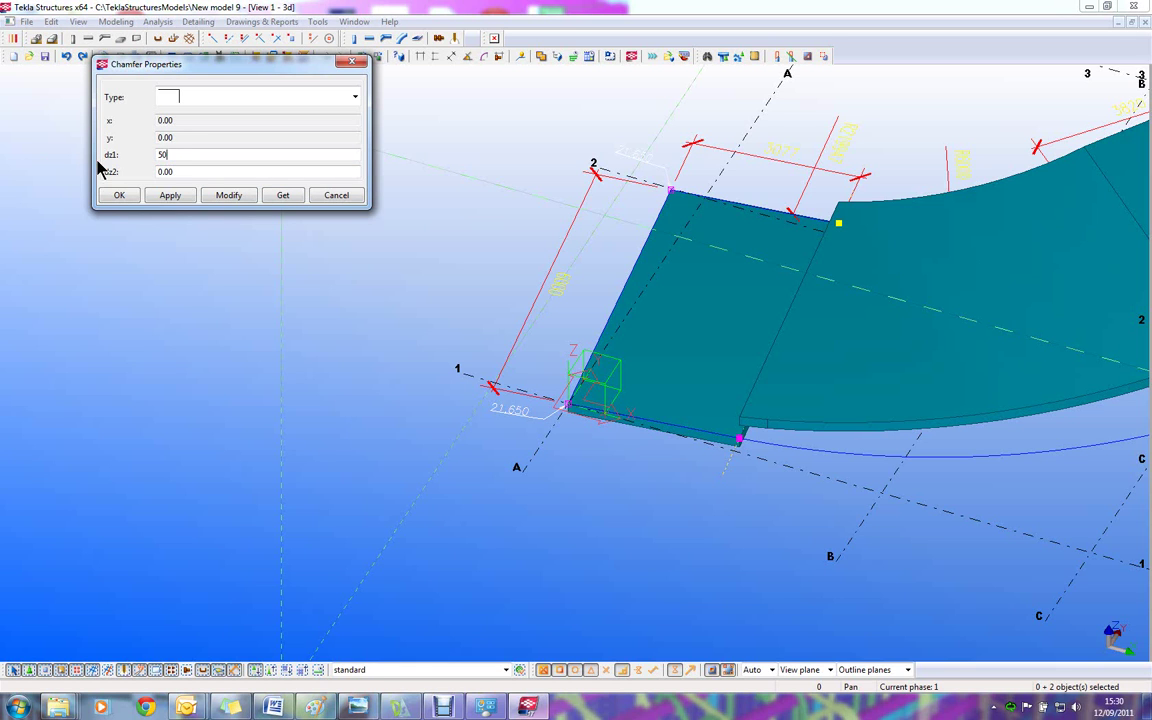
key("Tab")
type("5")
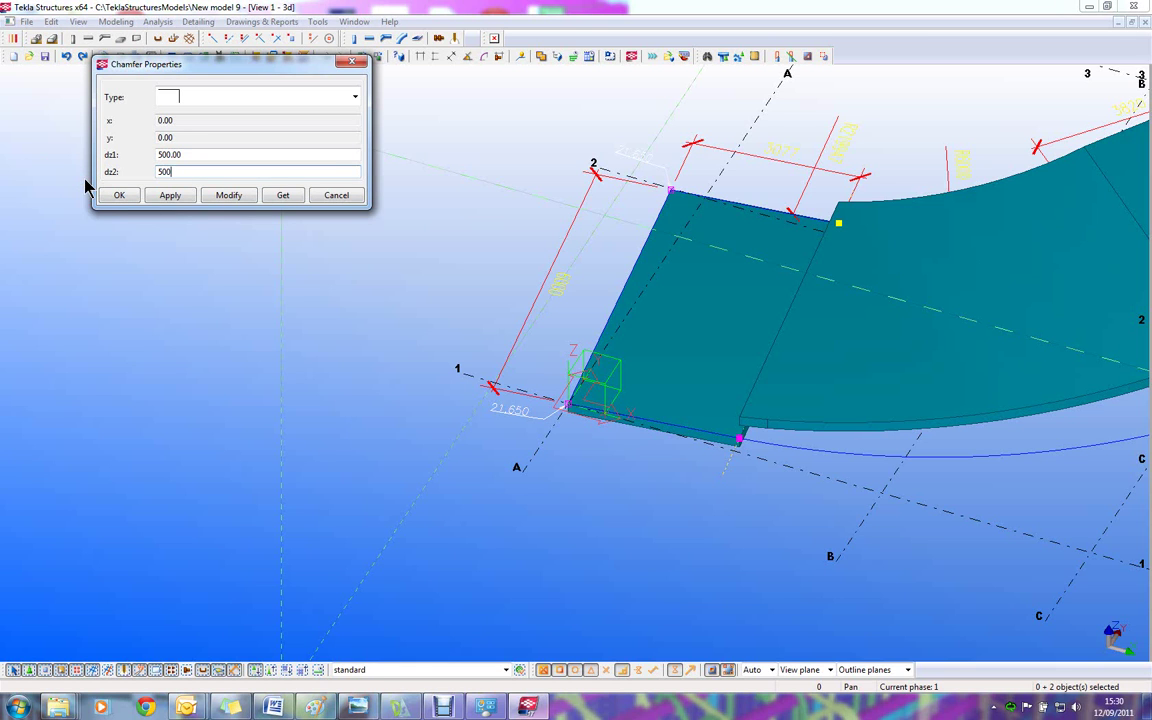
type("00")
left_click(228, 195)
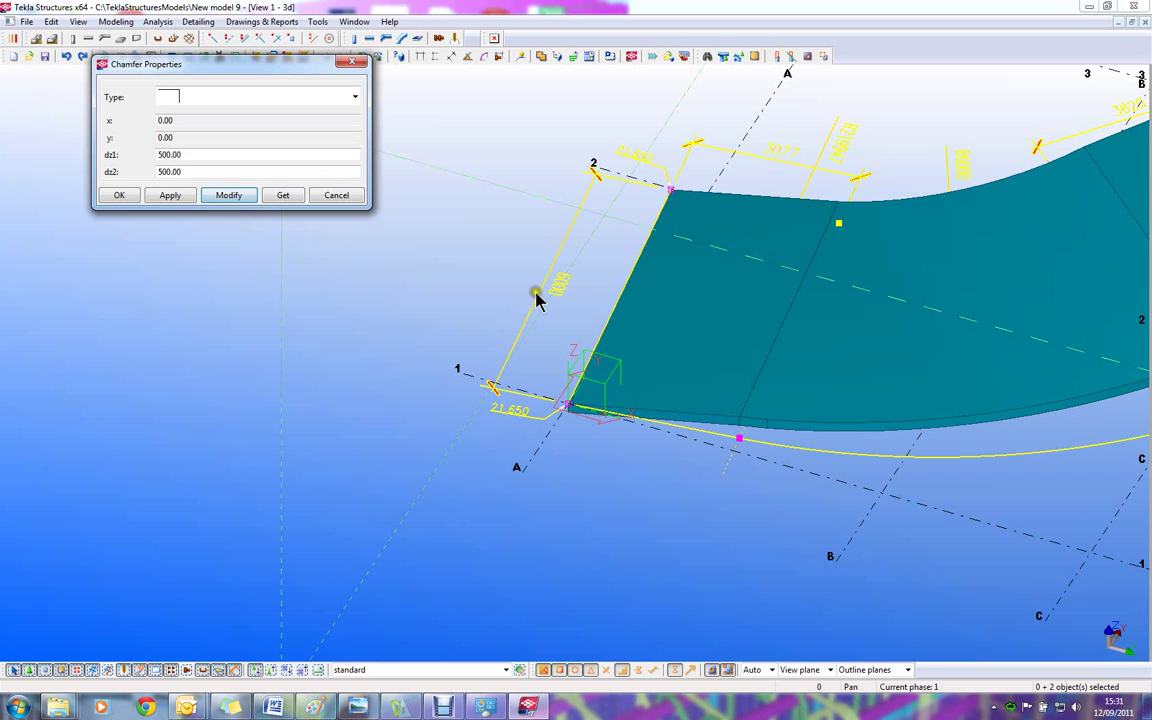
Examine the continuous slope of the three ramp slabs in 3D and in plan view.
scroll(514, 357, "down", 5)
middle_click_drag(599, 355, 820, 305, "ctrl")
scroll(722, 460, "up", 5)
scroll(716, 493, "up", 4)
scroll(705, 486, "down", 4)
middle_click_drag(697, 475, 645, 393, "ctrl")
key("ctrl+p")
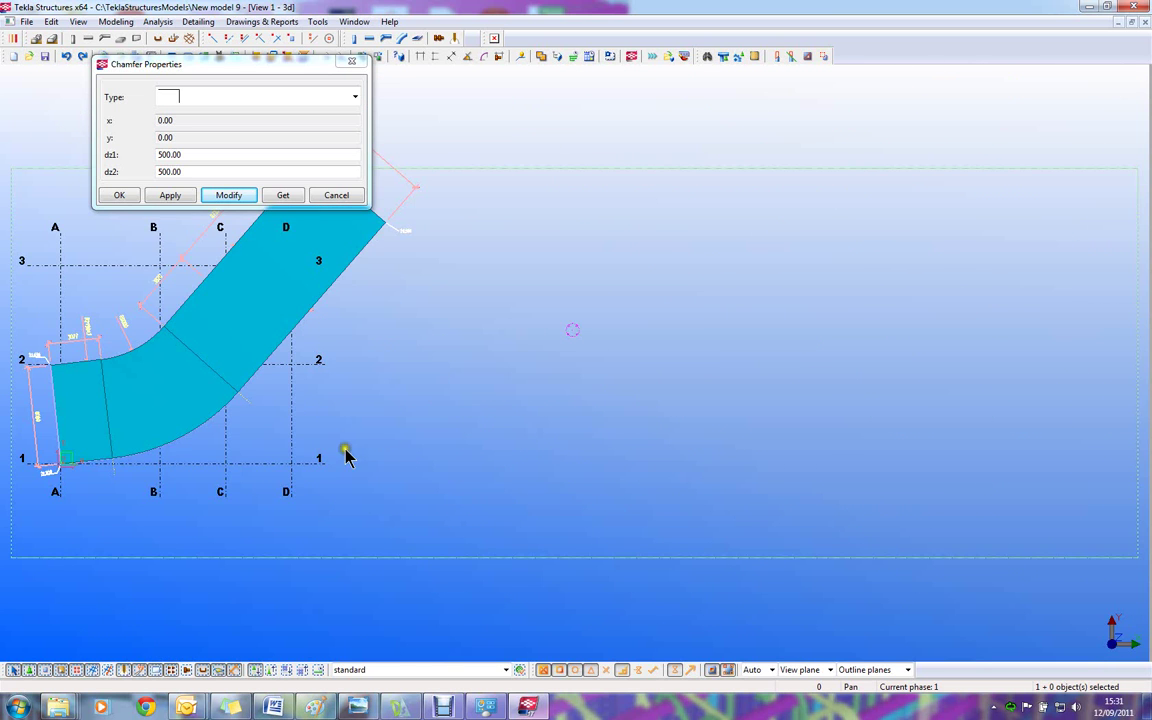
middle_click_drag(397, 266, 751, 333)
scroll(620, 386, "up", 3)
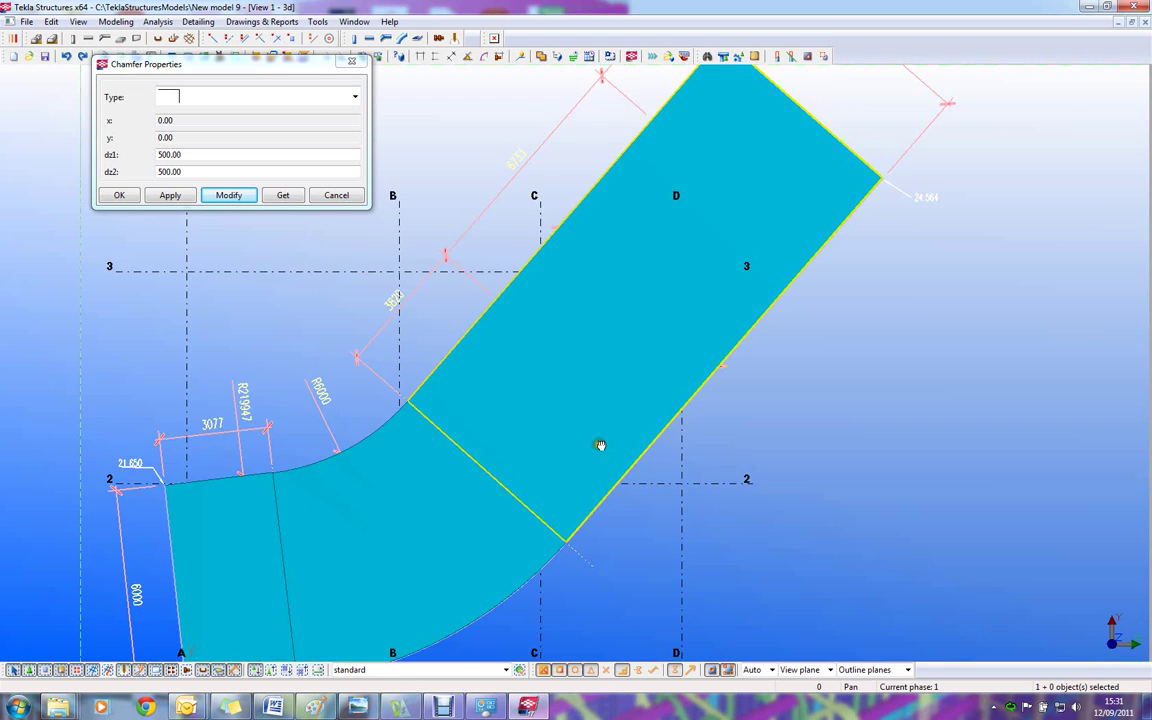
scroll(600, 445, "down", 2)
middle_click_drag(591, 419, 541, 265, "ctrl")
Set chamfer dz2 to 0 on the long straight slab's two far end corners to lower its underside there.
middle_click_drag(866, 288, 684, 326)
scroll(760, 307, "up", 2)
left_click(933, 319)
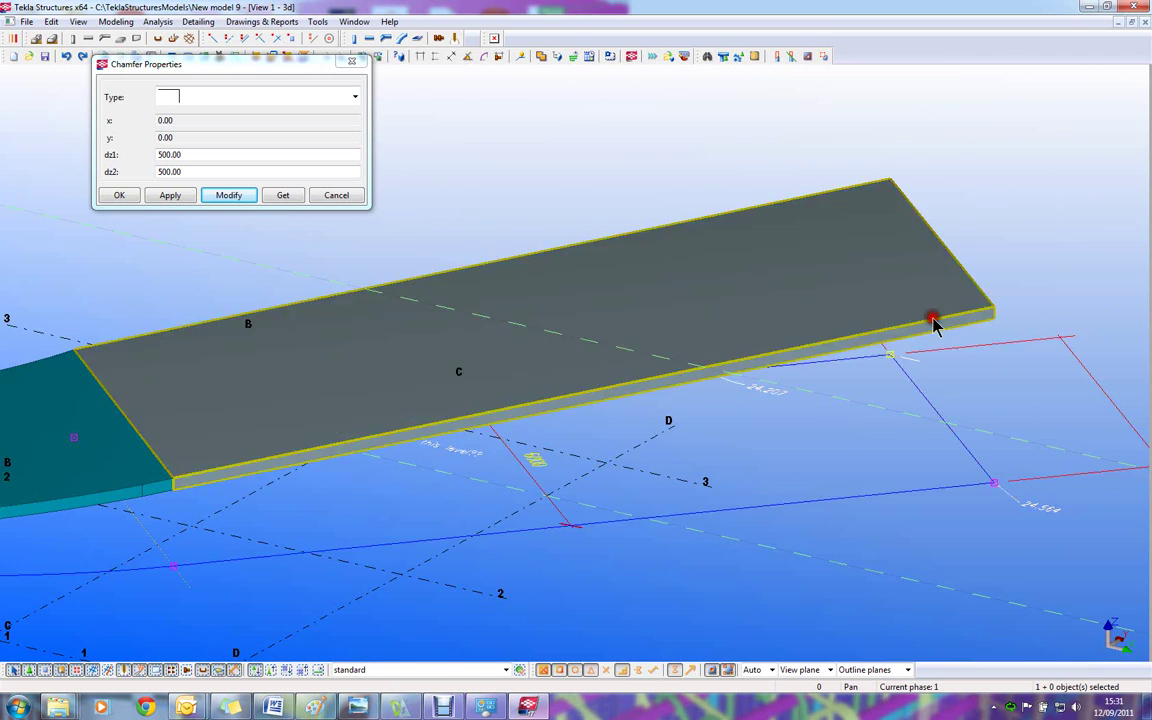
scroll(940, 355, "down", 1)
middle_click_drag(930, 377, 708, 345)
scroll(731, 407, "up", 2)
left_click(779, 441)
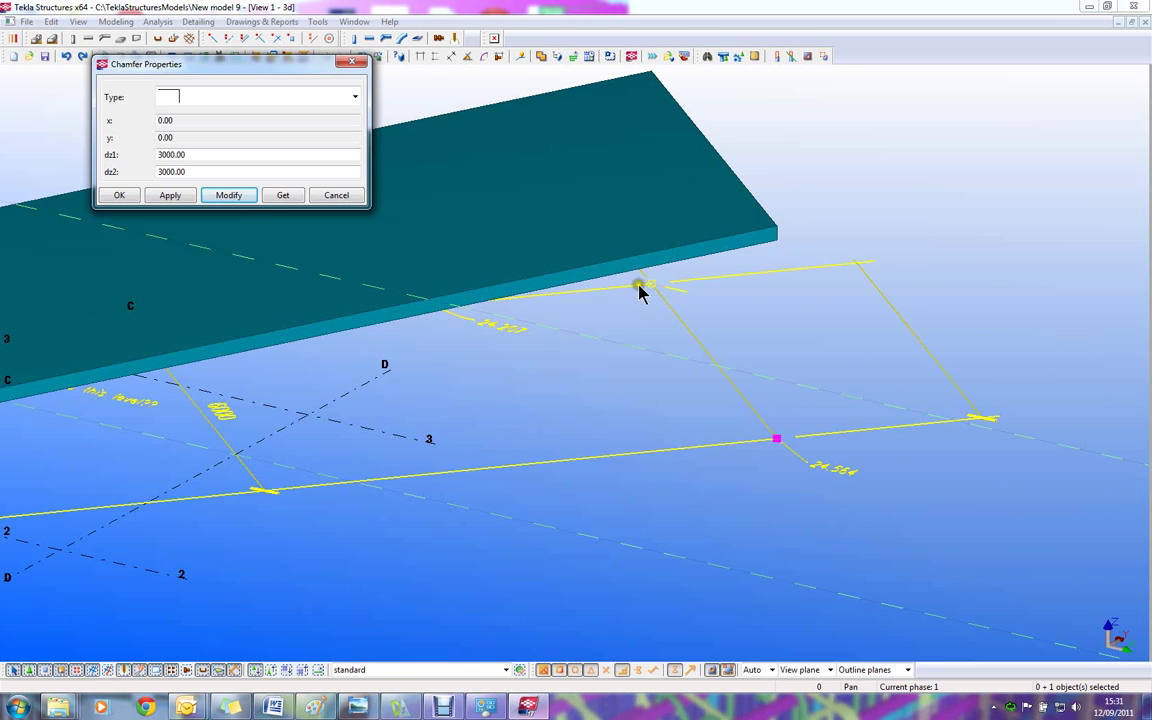
left_click(650, 283, "shift")
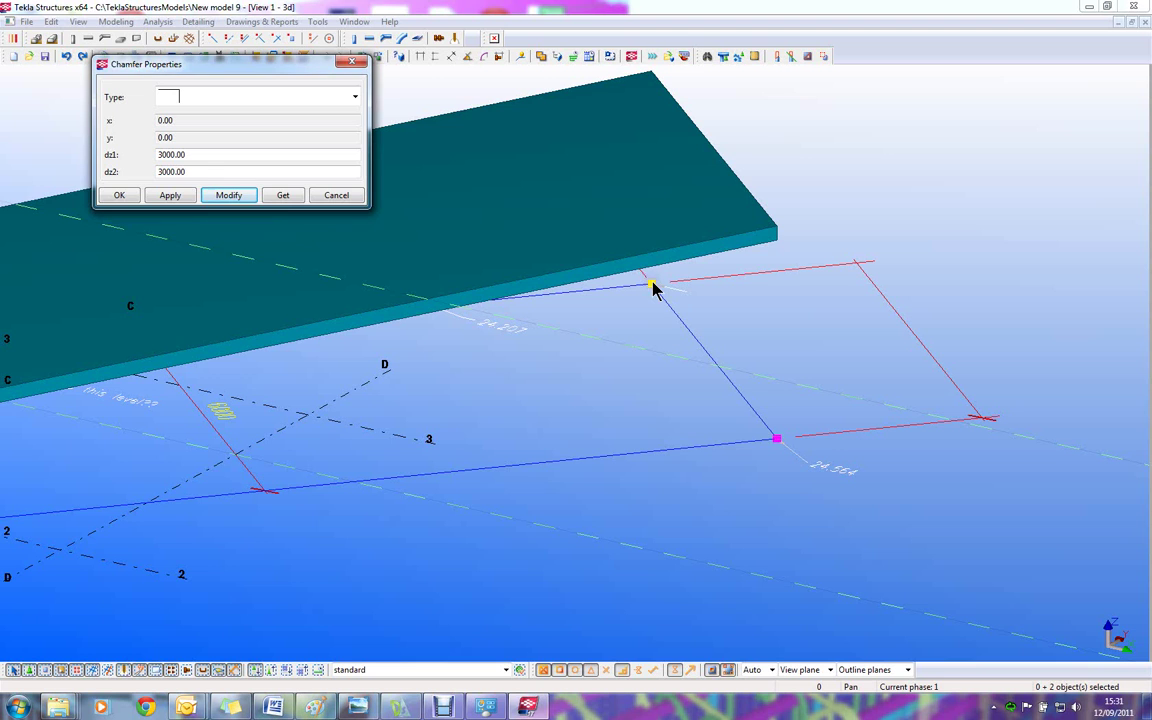
double_click(205, 172)
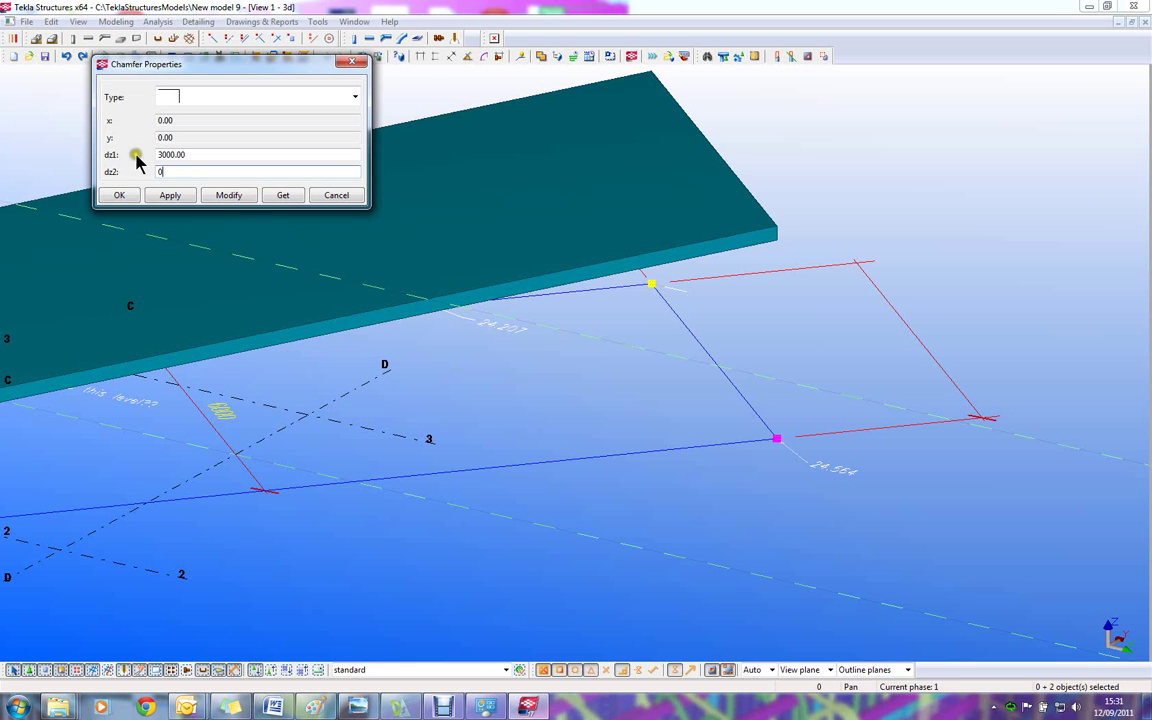
left_click(228, 195)
Set chamfer dz2 to 0 on the long straight slab's two corners adjoining the curved slab.
scroll(525, 340, "up", 3)
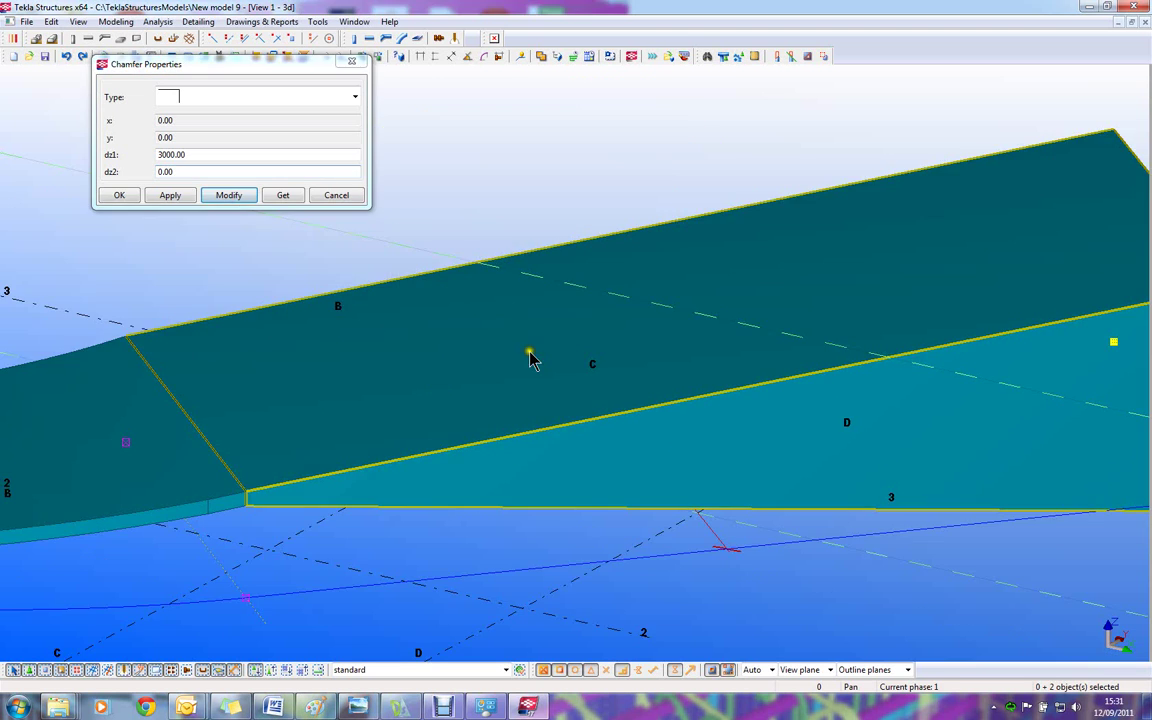
double_click(326, 565)
left_click_drag(158, 347, 386, 657)
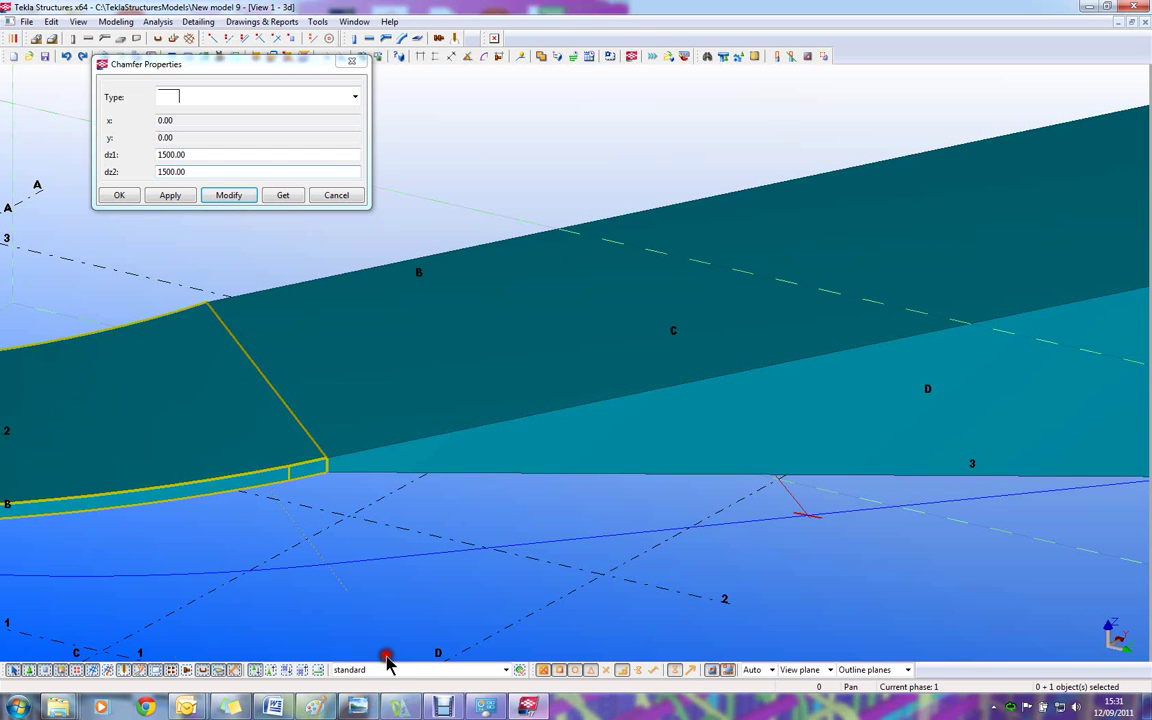
left_click(367, 442)
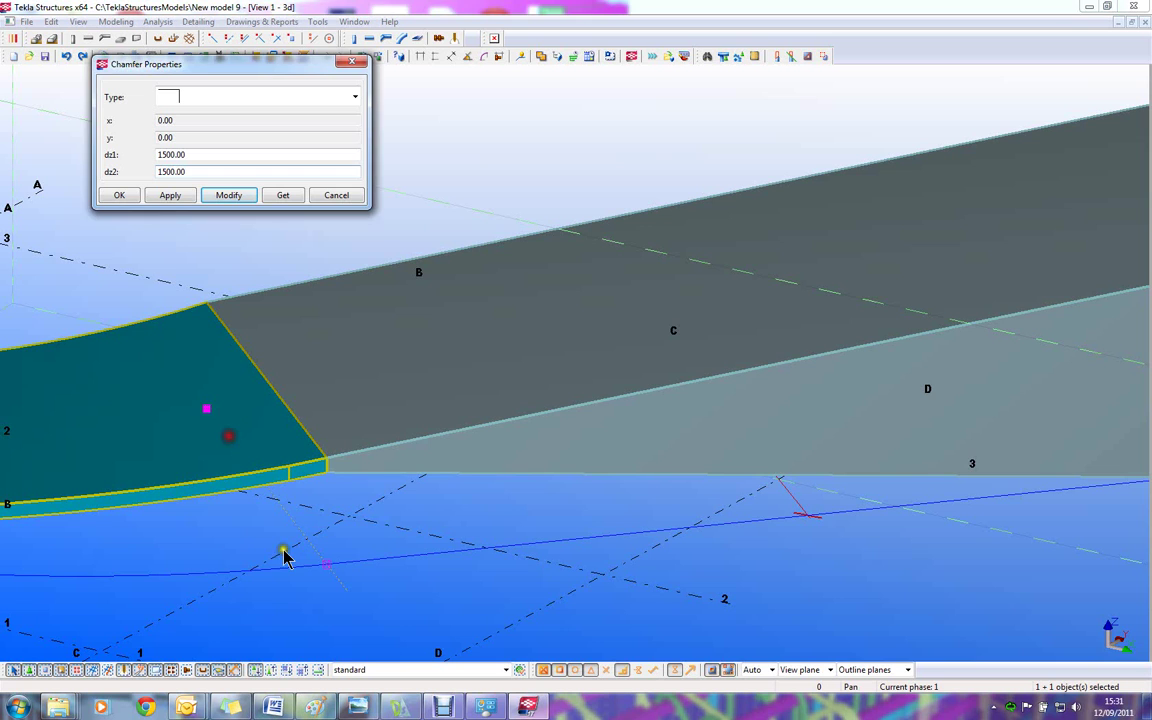
left_click(258, 305)
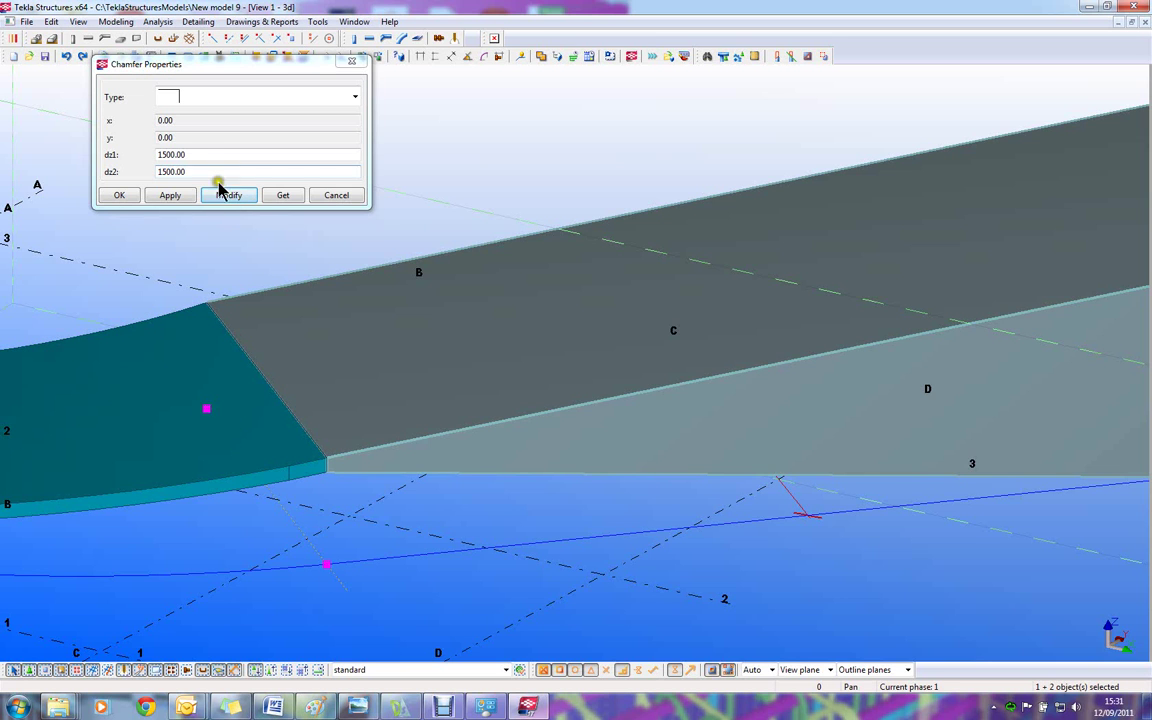
left_click(142, 172)
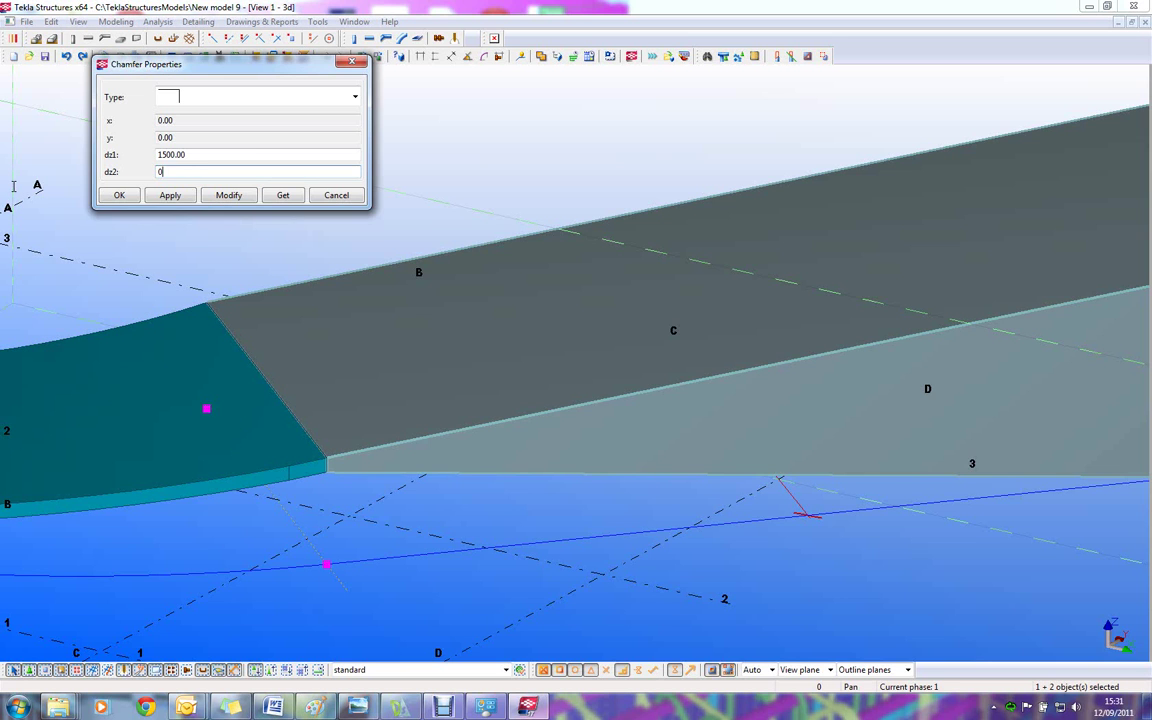
left_click(228, 195)
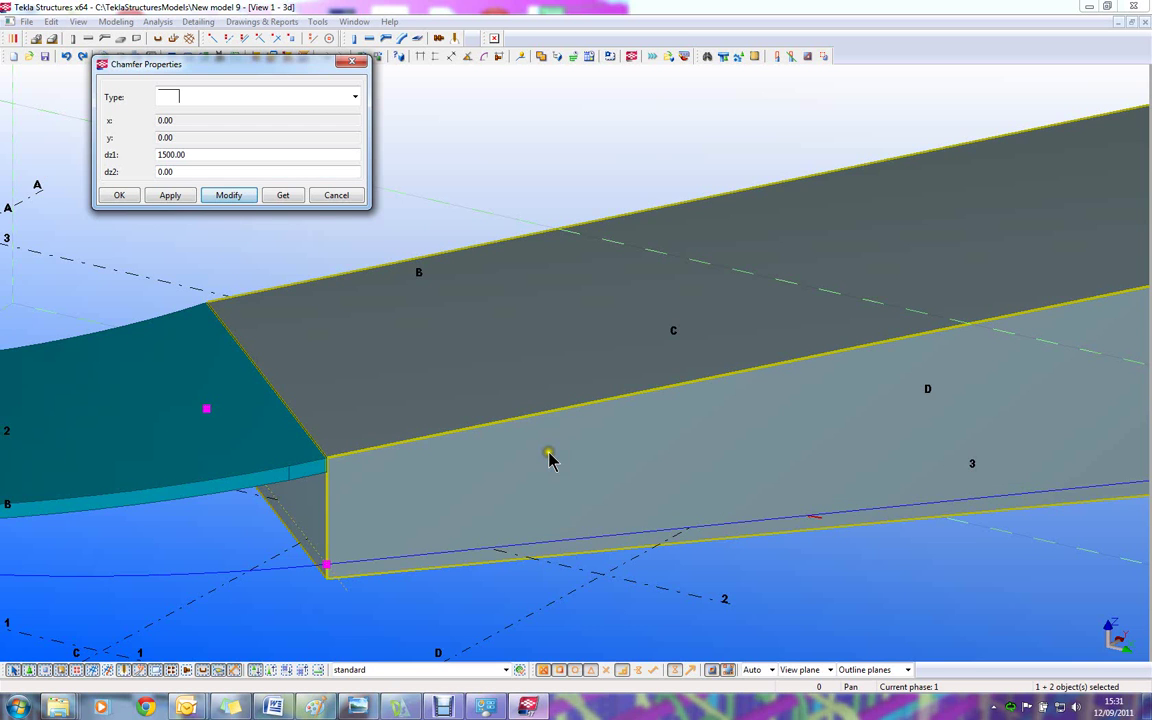
Apply chamfer dz1 1500 and dz2 0 to the curved slab's two corners adjoining the long straight slab.
scroll(666, 401, "down", 5)
scroll(596, 405, "up", 2)
left_click(596, 405)
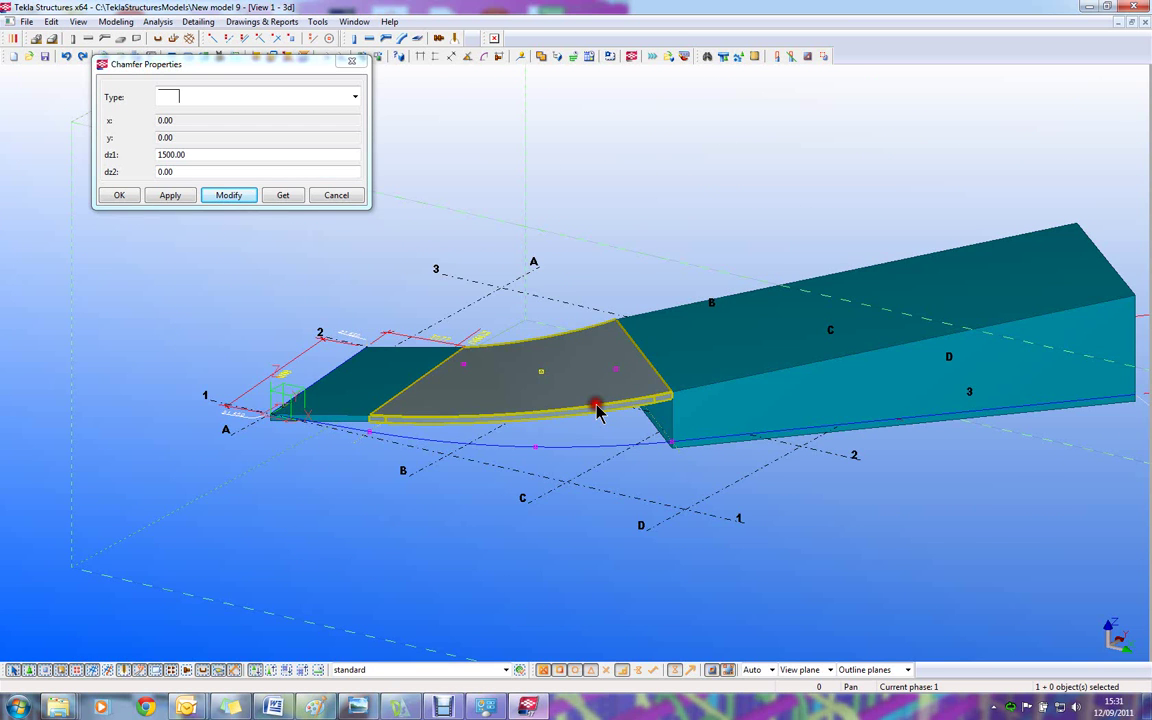
double_click(588, 415)
left_click(672, 446)
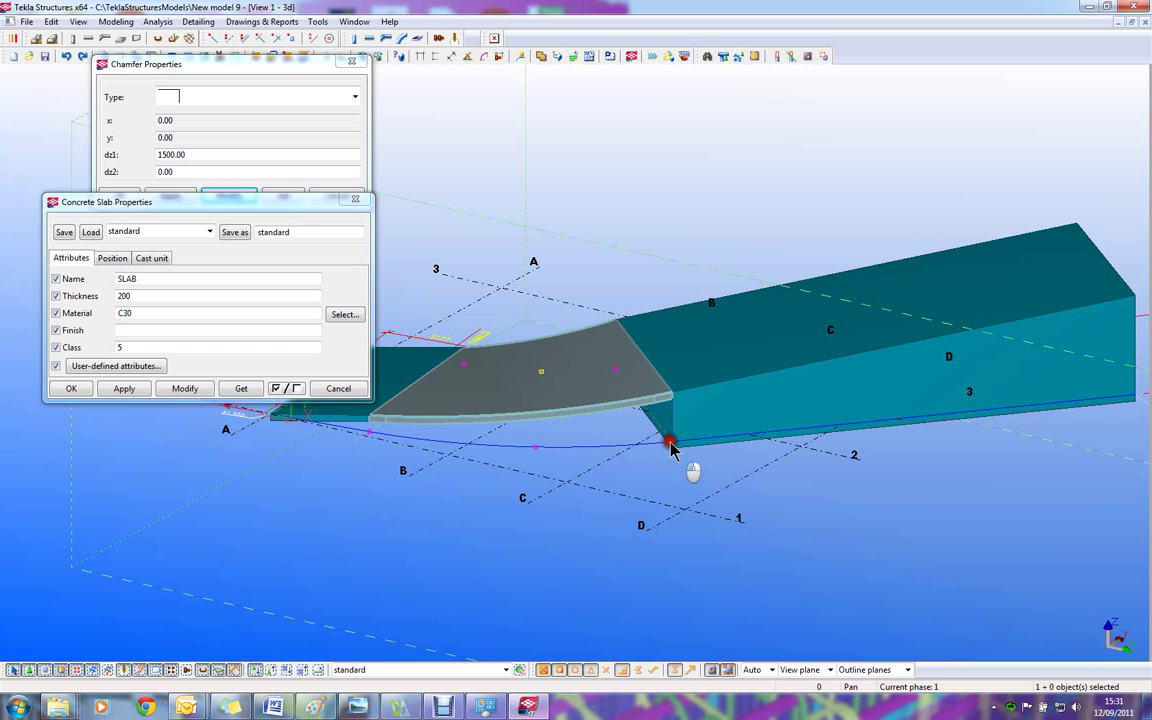
scroll(667, 448, "up", 2)
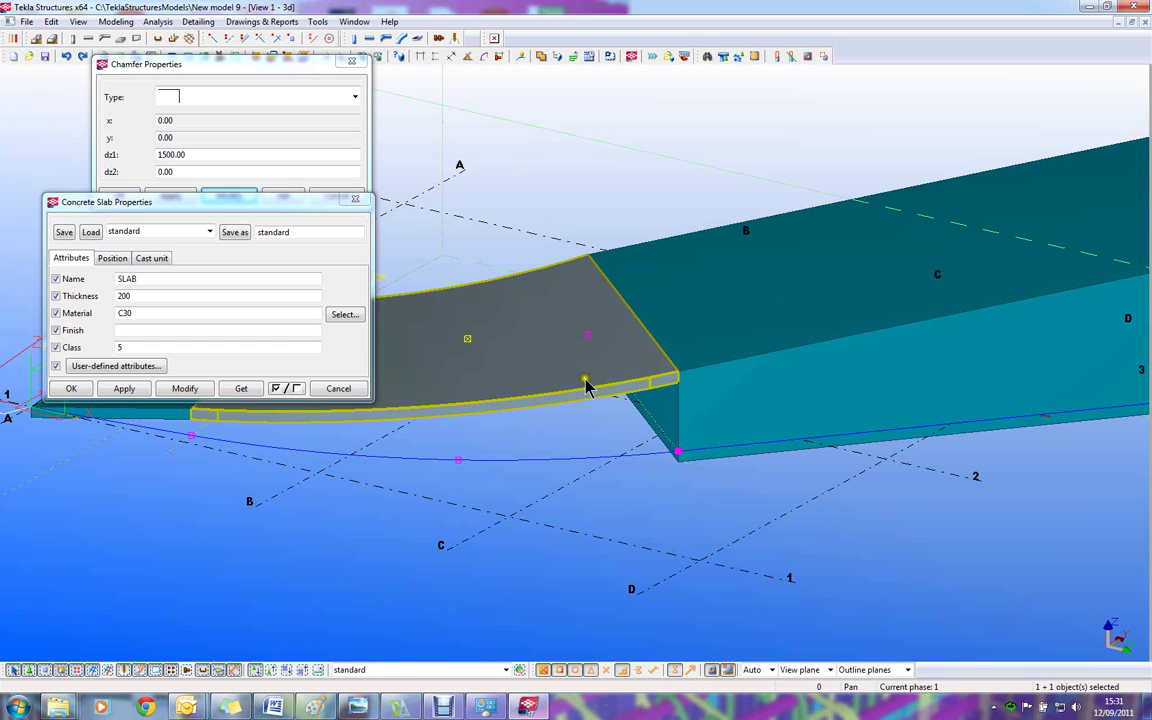
left_click(260, 60)
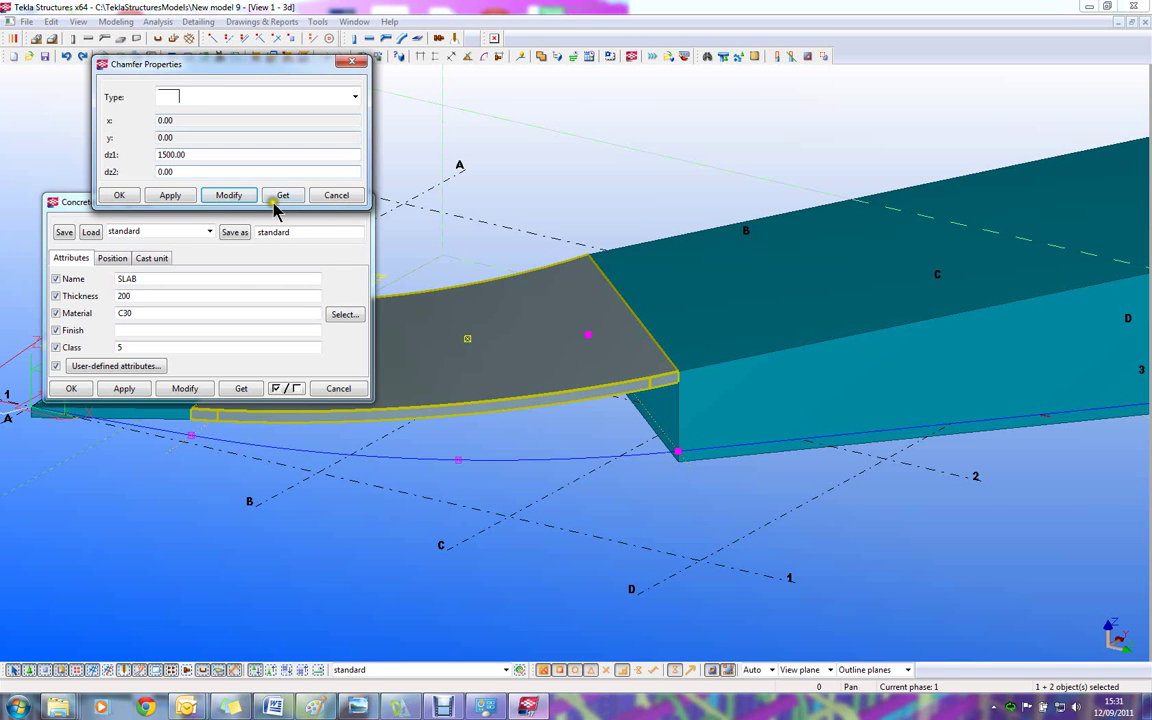
left_click(229, 198)
Set chamfer dz2 to 0 on the curved slab's two intermediate arc points.
middle_click_drag(529, 331, 815, 321)
middle_click_drag(598, 380, 771, 382)
double_click(920, 338)
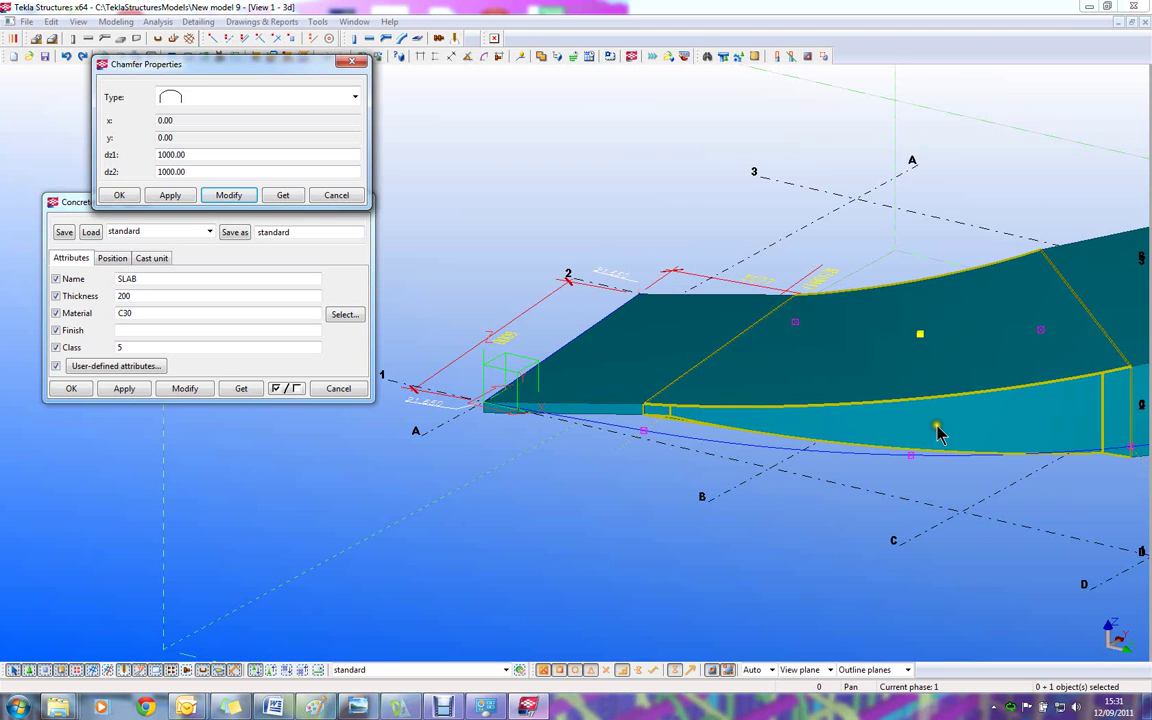
left_click(911, 458, "shift")
left_click_drag(252, 172, 36, 172)
left_click(228, 195)
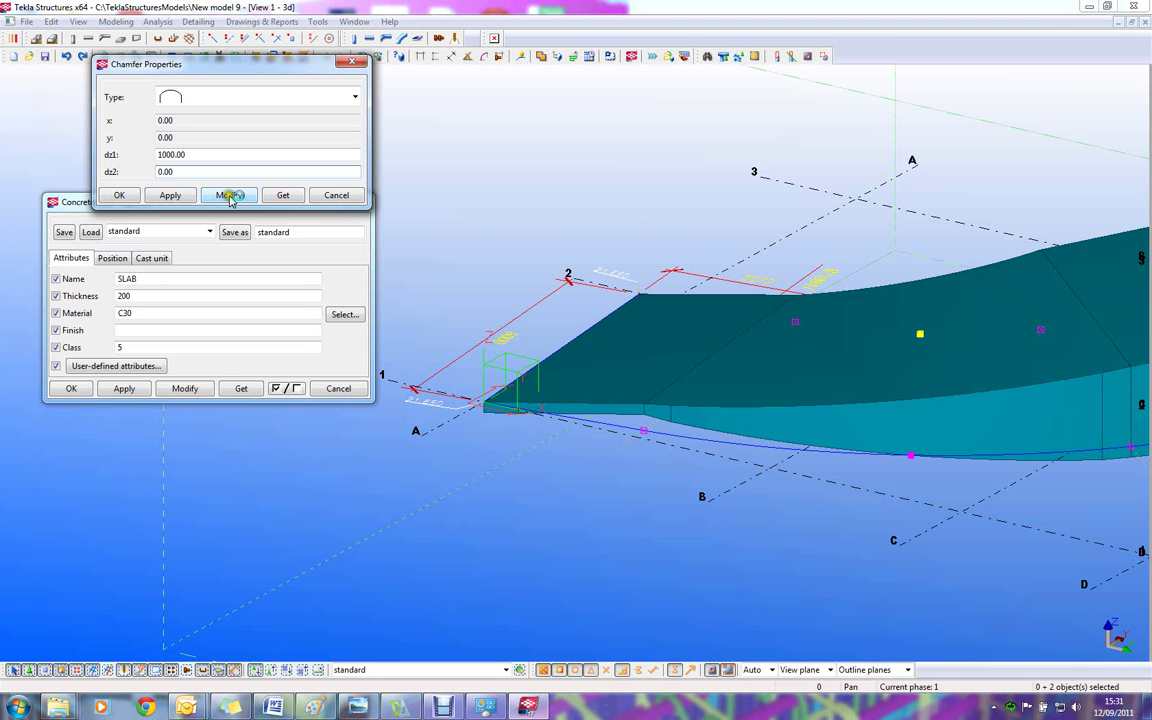
Set chamfer dz2 to 0 on the curved slab's two corners adjoining the short straight slab.
left_click(860, 337)
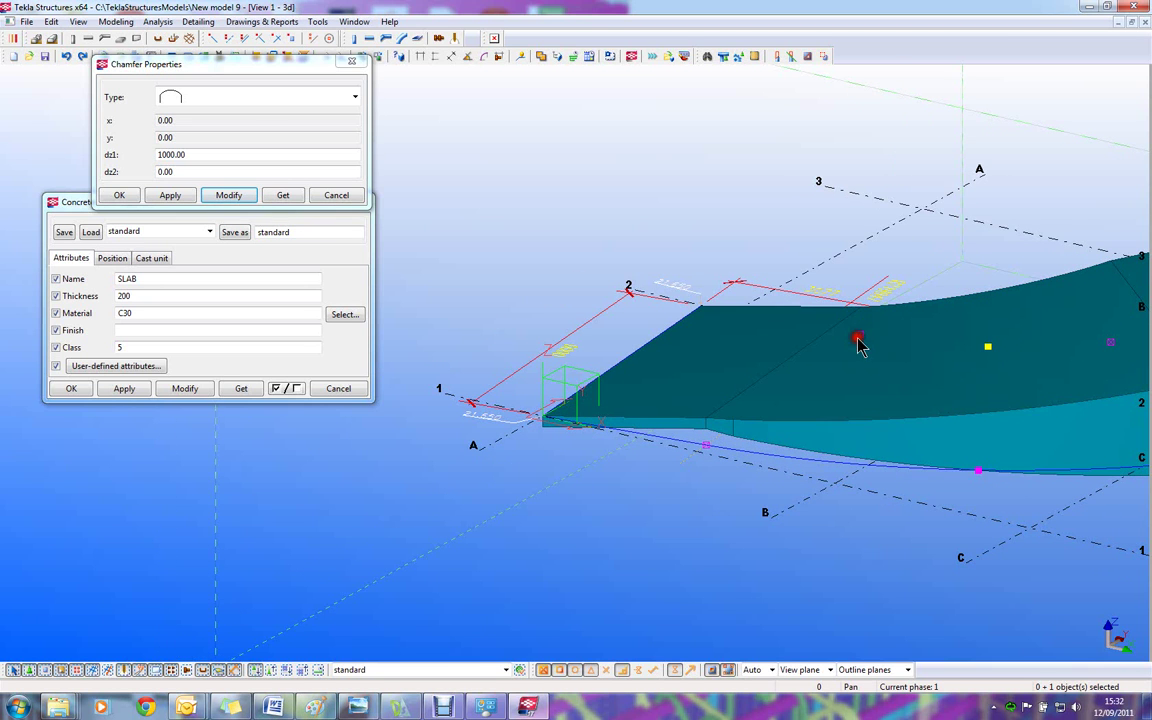
double_click(707, 451)
left_click(695, 158)
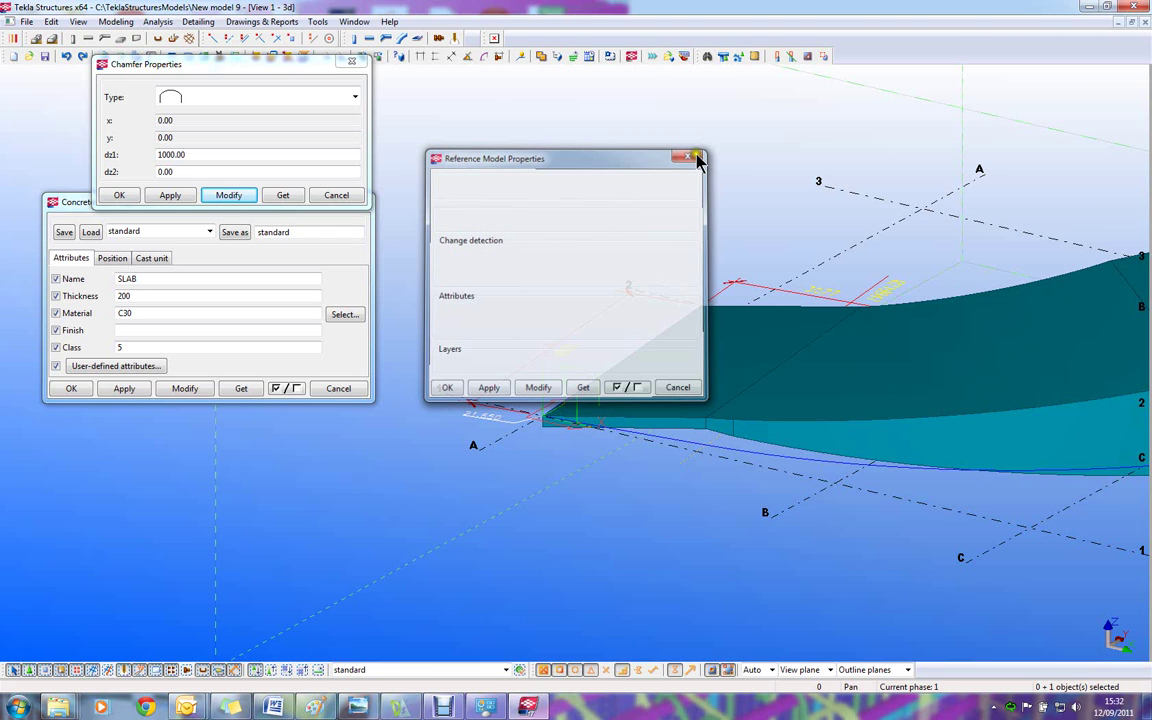
left_click(862, 336)
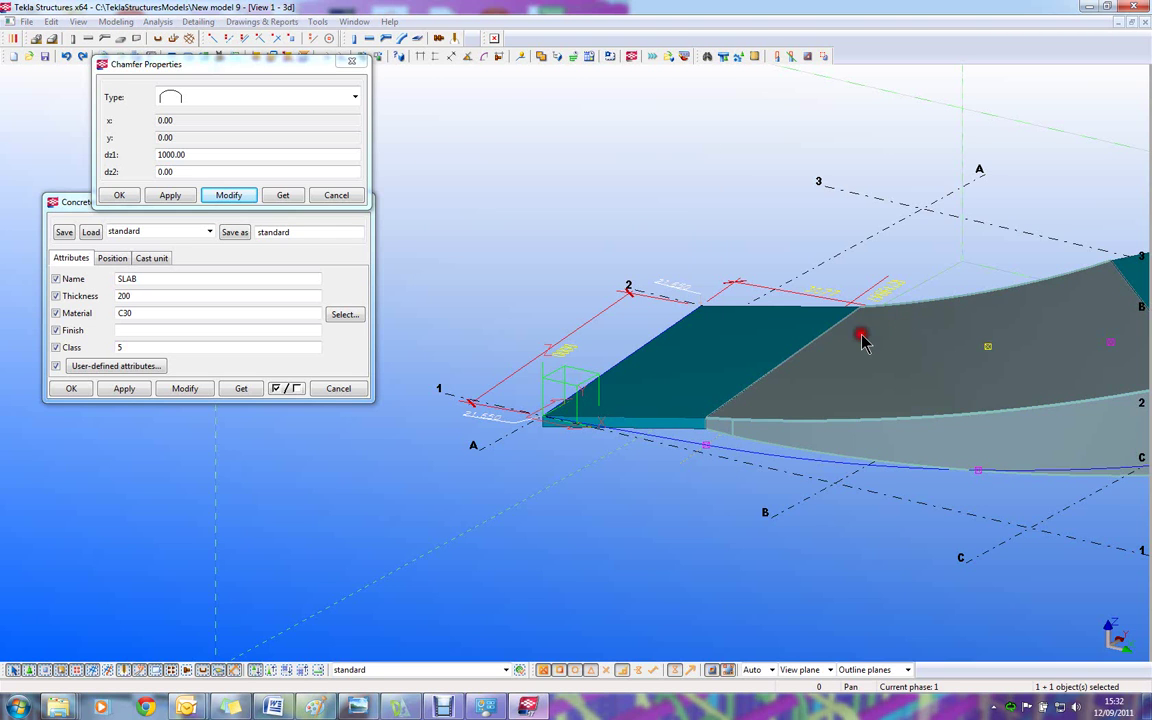
double_click(862, 336)
left_click(706, 443, "shift")
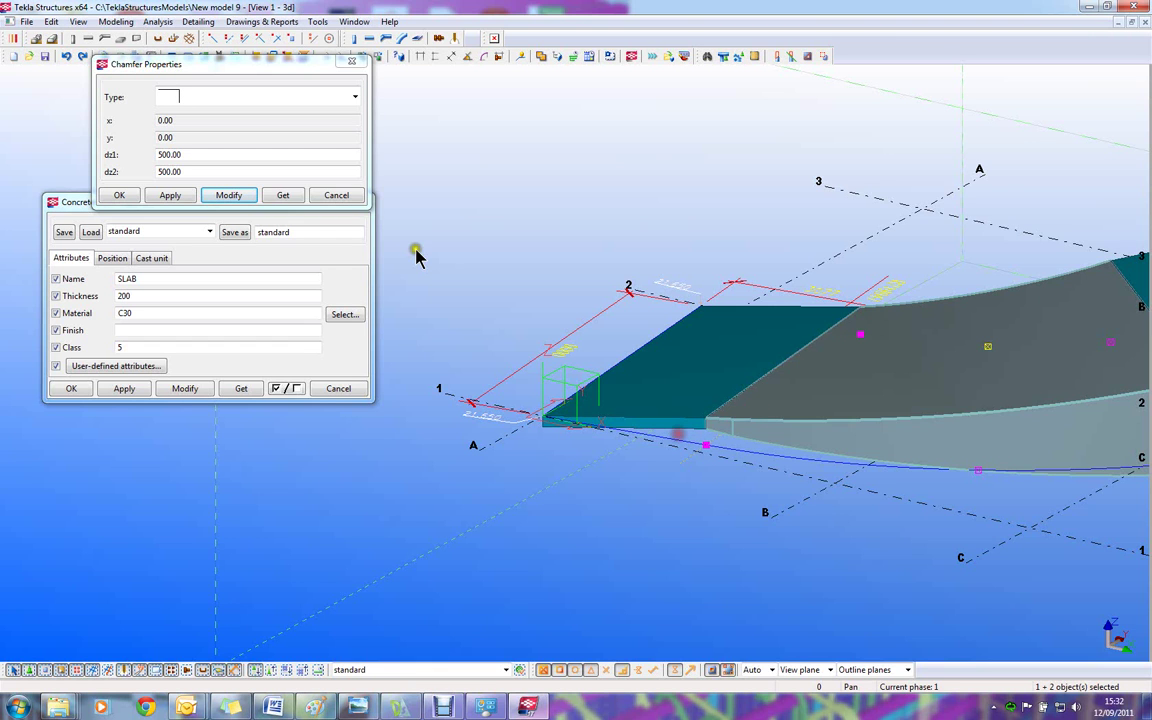
left_click_drag(195, 172, 48, 190)
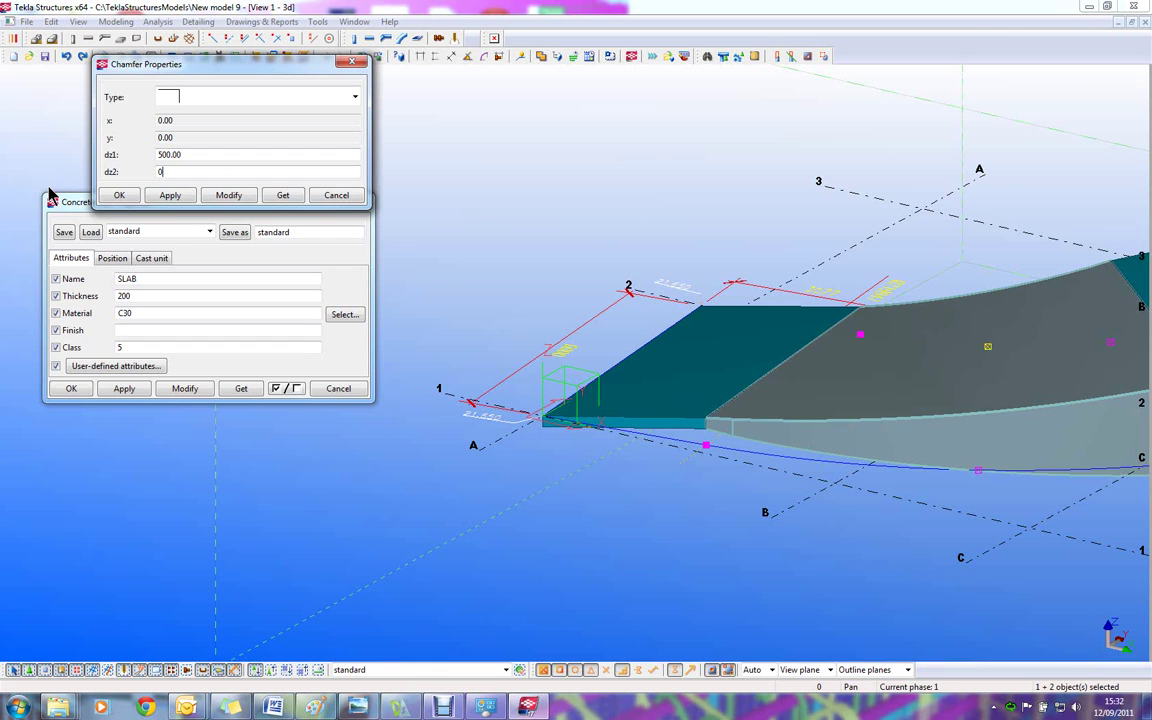
type("0")
left_click(253, 195)
Set chamfer dz2 to 0 on the short straight slab's two corners adjoining the curved slab, and close the chamfer and slab properties.
scroll(700, 425, "up", 4)
left_click(713, 461)
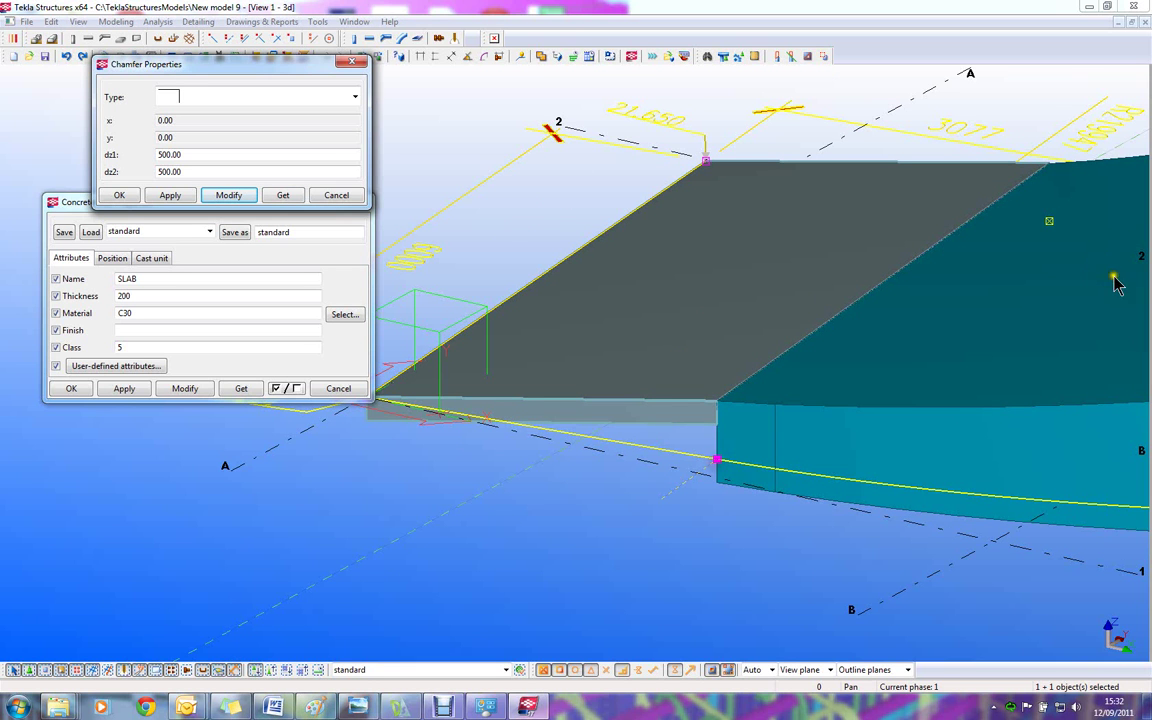
left_click(1051, 221, "ctrl")
left_click_drag(160, 172, 25, 203)
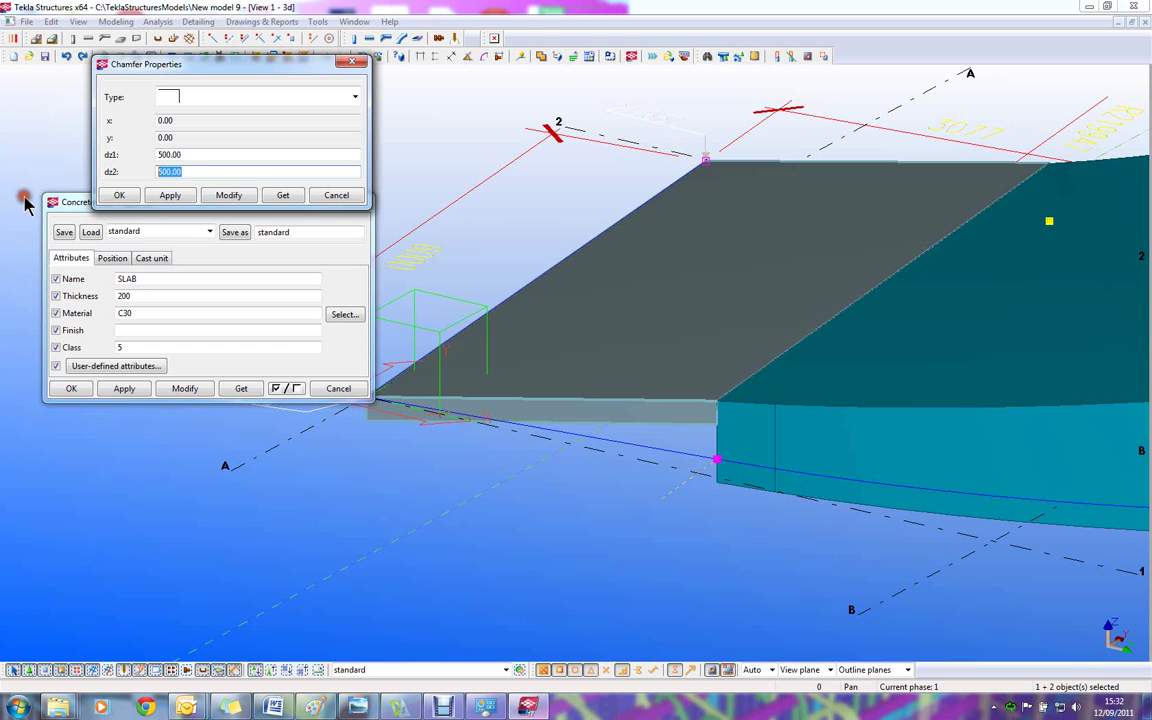
left_click(172, 195)
left_click(352, 63)
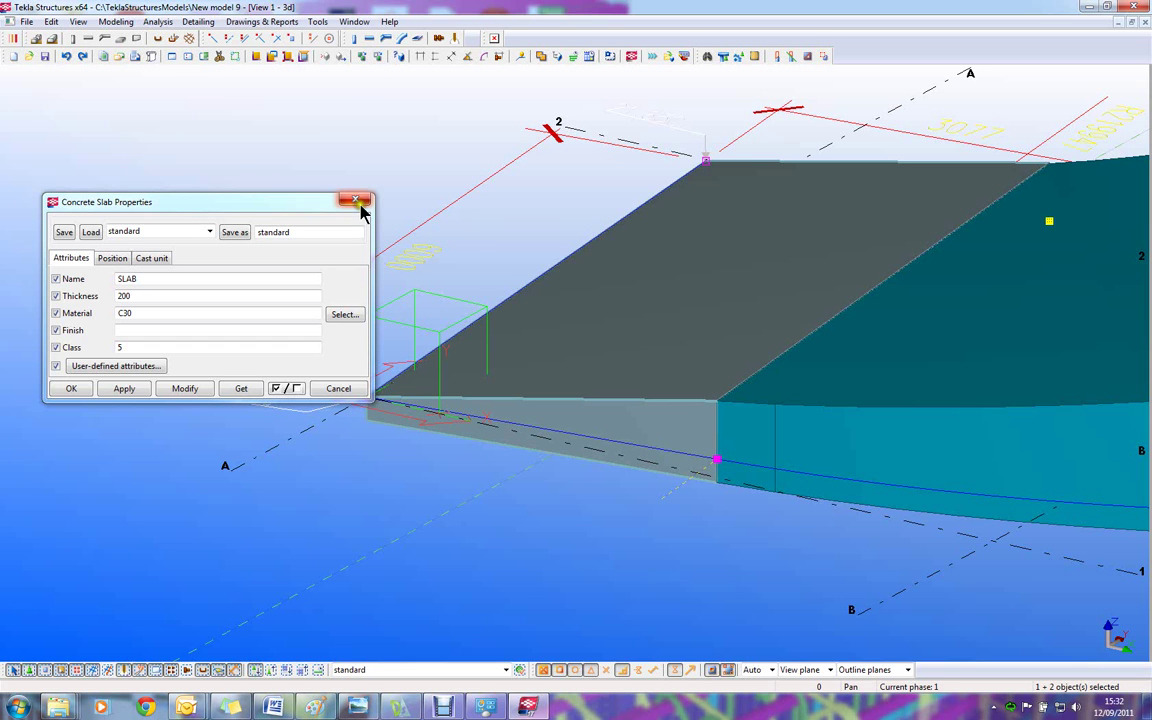
left_click(358, 203)
Examine the finished solid ramp from all sides, including its flat underside and the joints between slabs.
scroll(446, 299, "down", 5)
middle_click_drag(545, 303, 393, 316)
scroll(393, 316, "down", 3)
middle_click_drag(676, 344, 491, 413, "ctrl")
scroll(649, 384, "up", 2)
middle_click_drag(861, 448, 717, 190)
scroll(630, 342, "up", 1)
middle_click_drag(501, 262, 90, 266)
middle_click_drag(270, 270, 432, 272, "ctrl")
middle_click_drag(377, 229, 646, 332)
scroll(646, 332, "down", 3)
middle_click_drag(564, 384, 702, 429, "ctrl")
middle_click_drag(949, 471, 830, 303, "ctrl")
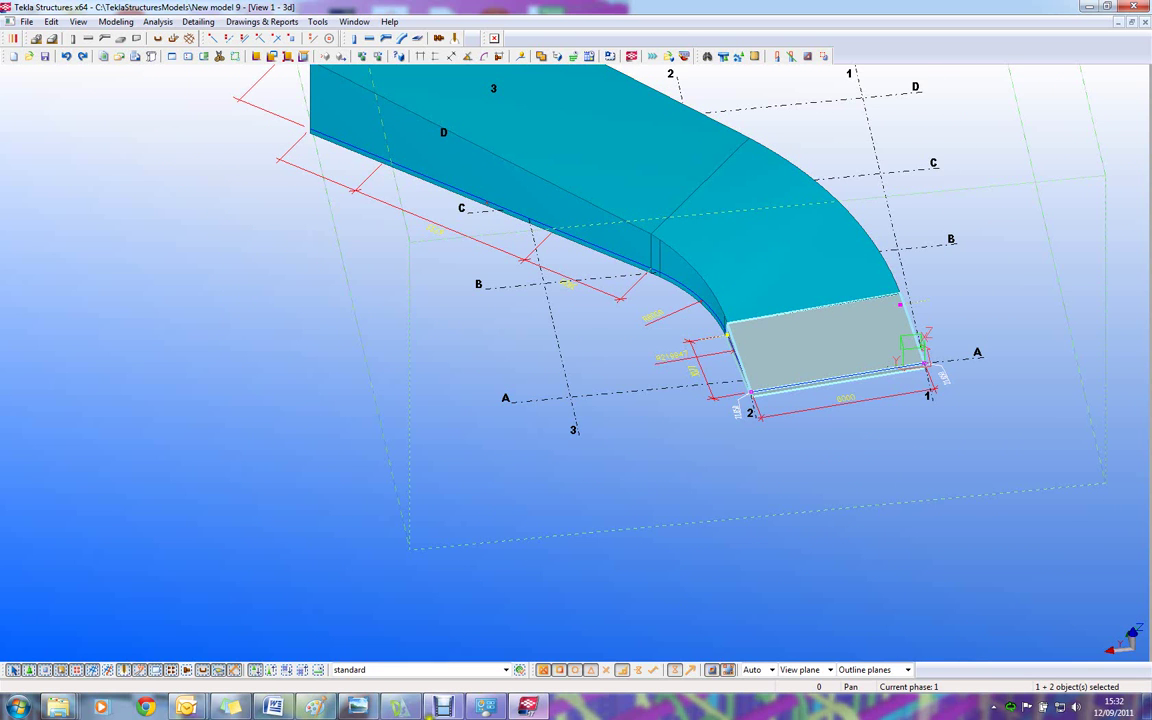